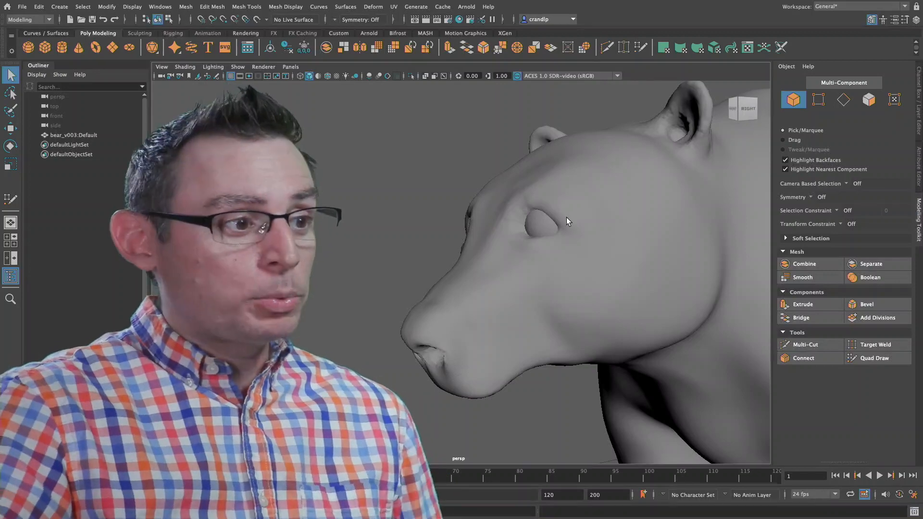
# Step: Make the bear mesh the live surface and activate the Quad Draw tool
pyautogui.click(574, 237)
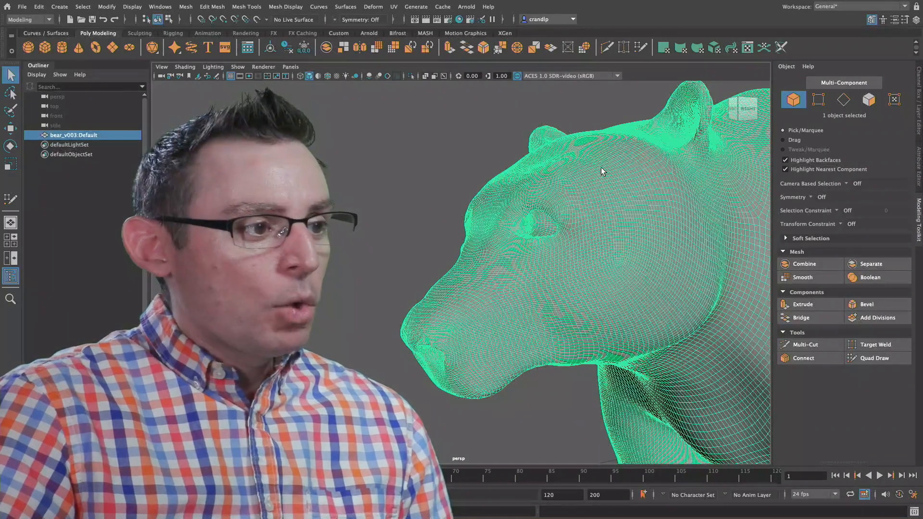
pyautogui.click(256, 19)
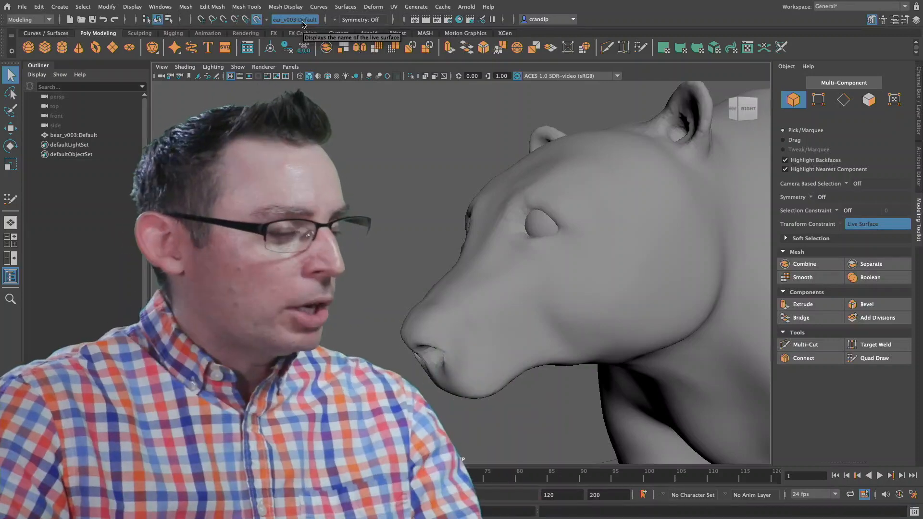
pyautogui.keyDown('alt'); pyautogui.moveTo(529, 201); pyautogui.dragTo(489, 194); pyautogui.keyUp('alt')
pyautogui.keyDown('alt'); pyautogui.moveTo(525, 218); pyautogui.dragTo(634, 215, button='right'); pyautogui.keyUp('alt')
pyautogui.keyDown('alt'); pyautogui.moveTo(634, 215); pyautogui.dragTo(589, 210); pyautogui.keyUp('alt')
pyautogui.keyDown('alt'); pyautogui.moveTo(590, 209); pyautogui.dragTo(589, 209, button='middle'); pyautogui.keyUp('alt')
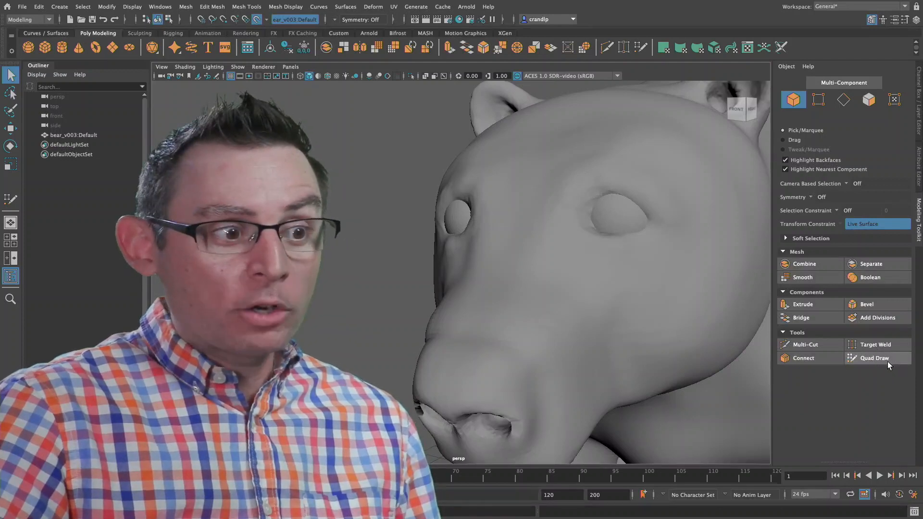
pyautogui.click(885, 361)
# Step: Review the Quad Draw keyboard and mouse shortcuts list, then collapse it
pyautogui.scroll(-1, 910, 363)
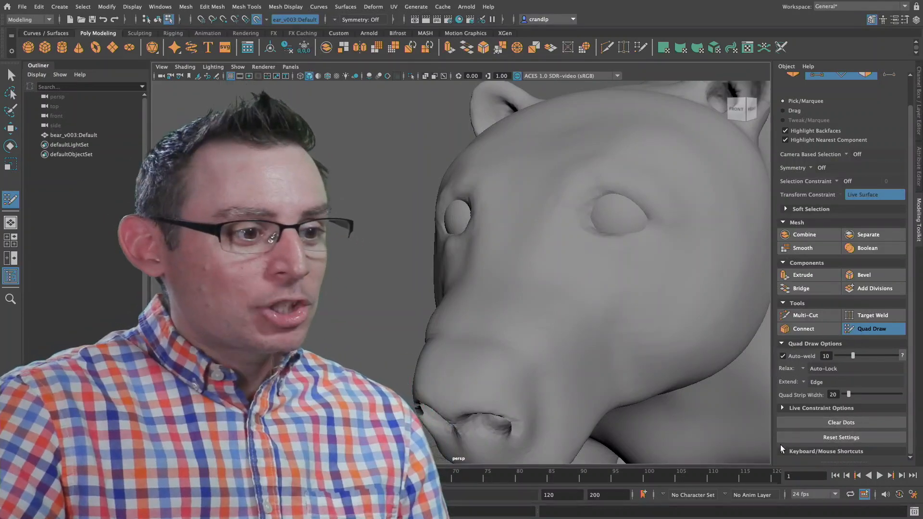
pyautogui.click(873, 453)
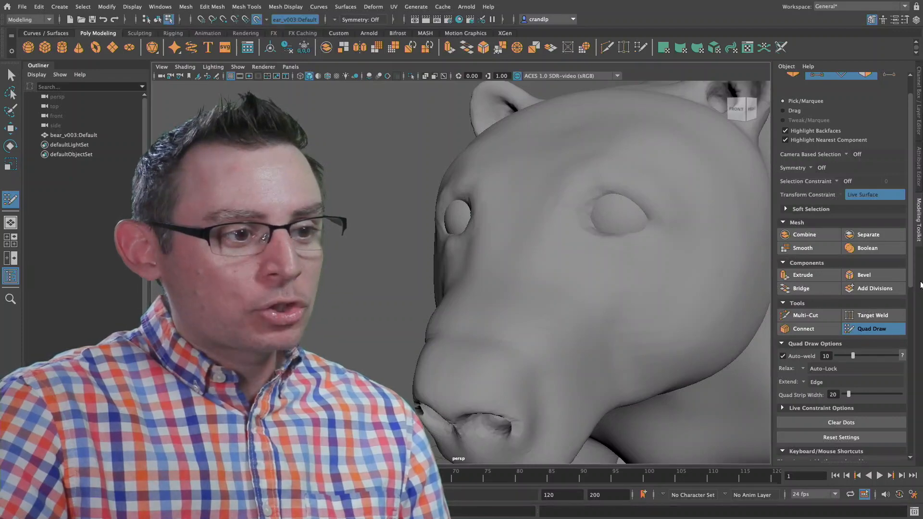
pyautogui.moveTo(912, 272); pyautogui.dragTo(909, 452)
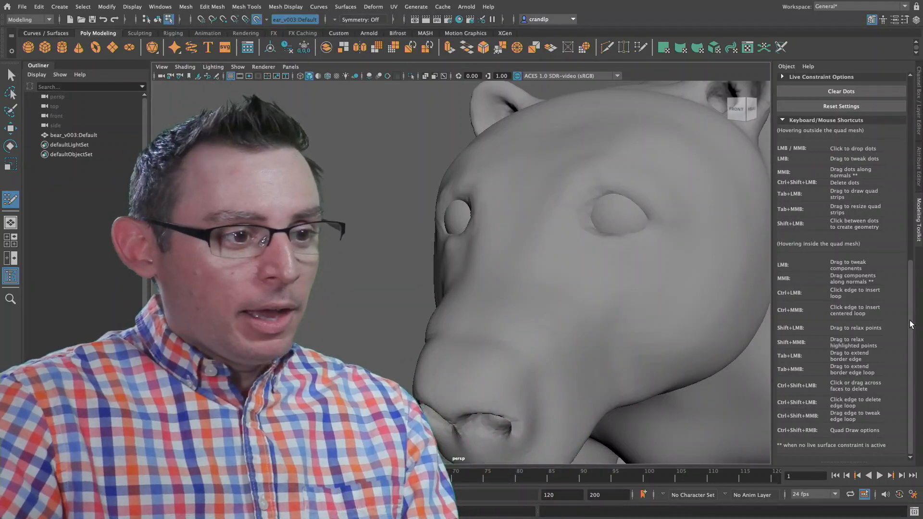
pyautogui.moveTo(910, 325); pyautogui.dragTo(909, 246)
pyautogui.click(815, 260)
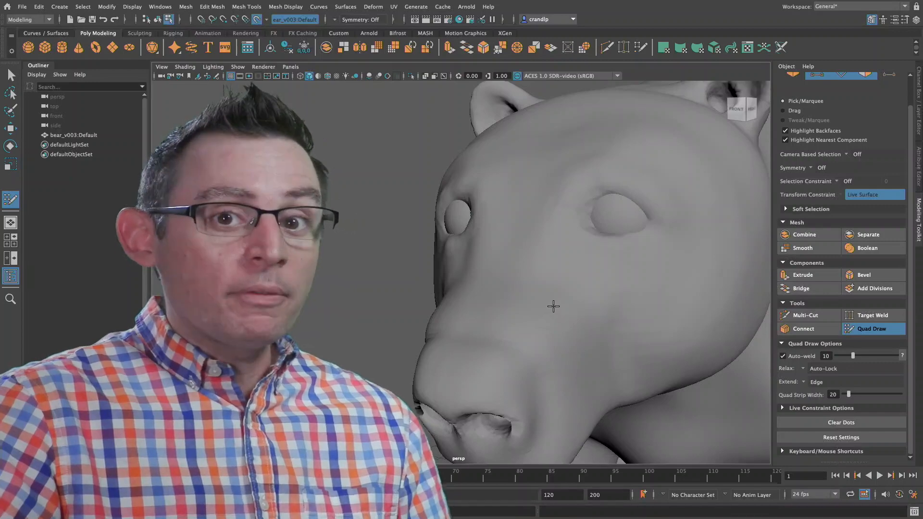
# Step: Place four Quad Draw dots on the bear's face below the eye and fill them with a quad
pyautogui.moveTo(559, 292)
pyautogui.keyDown('alt'); pyautogui.mouseDown()
pyautogui.moveTo(521, 292)
pyautogui.moveTo(553, 291)
pyautogui.mouseUp(); pyautogui.keyUp('alt')
pyautogui.keyDown('ctrl'); pyautogui.keyDown('alt'); pyautogui.moveTo(516, 291); pyautogui.dragTo(572, 298); pyautogui.keyUp('alt'); pyautogui.keyUp('ctrl')
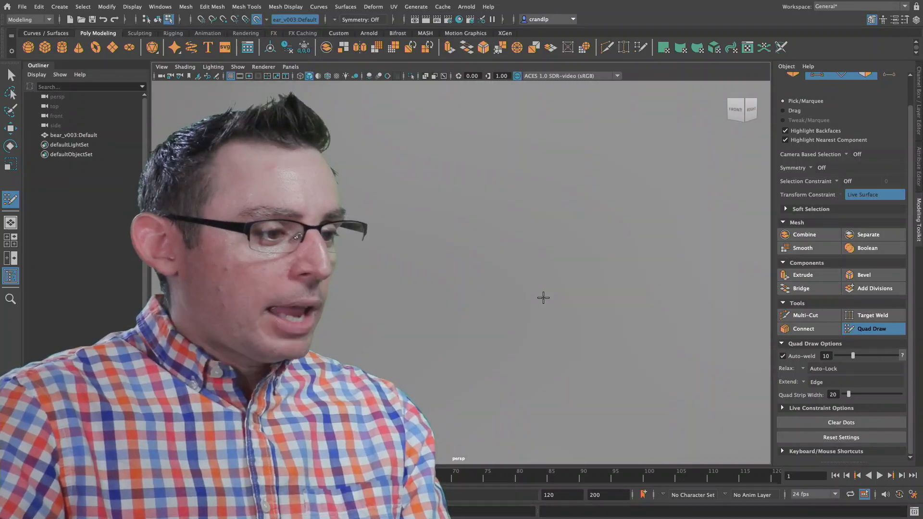
pyautogui.press('f')
pyautogui.keyDown('alt'); pyautogui.moveTo(368, 202); pyautogui.dragTo(428, 206, button='right'); pyautogui.keyUp('alt')
pyautogui.keyDown('alt'); pyautogui.moveTo(428, 206); pyautogui.dragTo(572, 263, button='middle'); pyautogui.keyUp('alt')
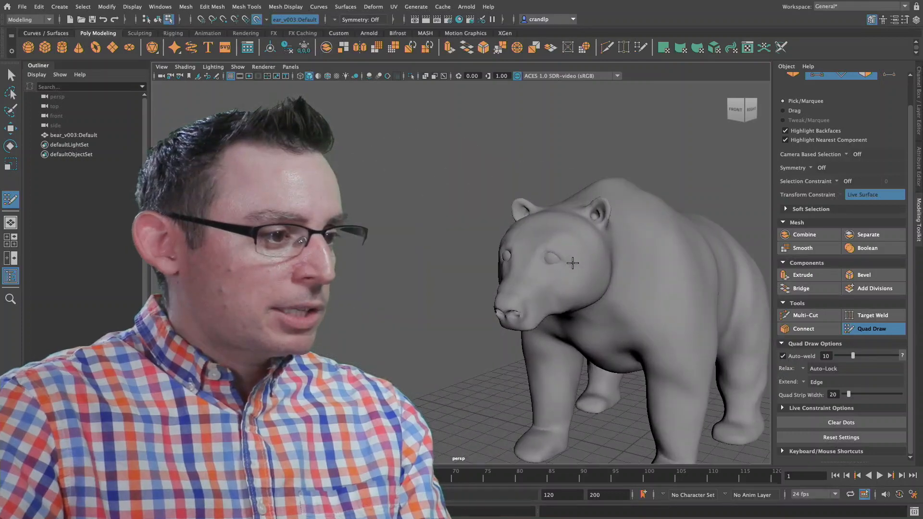
pyautogui.keyDown('alt'); pyautogui.moveTo(573, 263); pyautogui.dragTo(758, 290, button='right'); pyautogui.keyUp('alt')
pyautogui.keyDown('alt'); pyautogui.moveTo(758, 307); pyautogui.dragTo(595, 257, button='middle'); pyautogui.keyUp('alt')
pyautogui.keyDown('alt'); pyautogui.moveTo(596, 258); pyautogui.dragTo(470, 245); pyautogui.keyUp('alt')
pyautogui.keyDown('alt'); pyautogui.moveTo(470, 245); pyautogui.dragTo(623, 285, button='middle'); pyautogui.keyUp('alt')
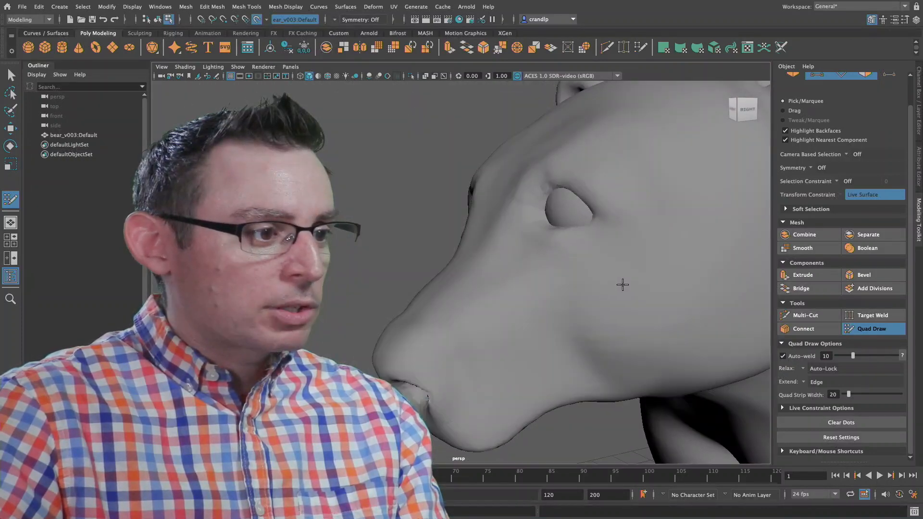
pyautogui.scroll(5, 623, 285)
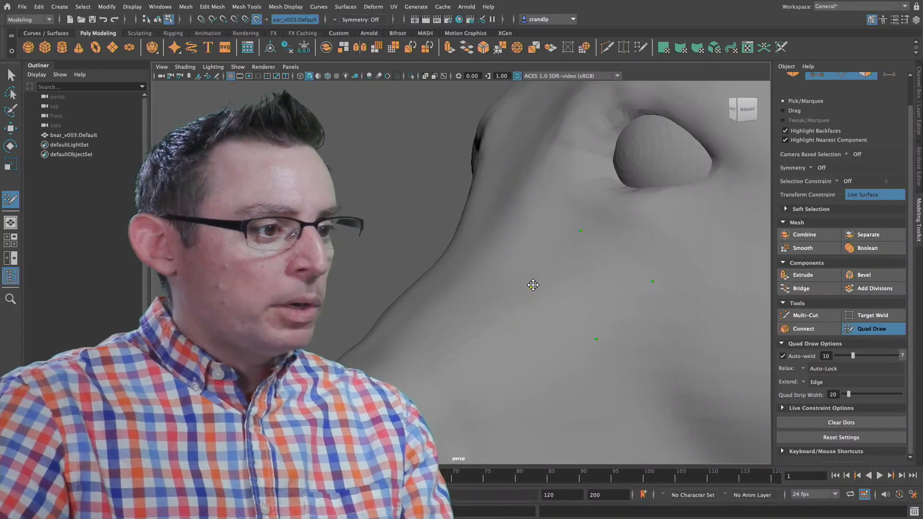
pyautogui.moveTo(547, 295); pyautogui.dragTo(533, 290)
pyautogui.moveTo(593, 295)
pyautogui.keyDown('alt'); pyautogui.mouseDown()
pyautogui.moveTo(679, 295)
pyautogui.moveTo(487, 281)
pyautogui.mouseUp(); pyautogui.keyUp('alt')
pyautogui.scroll(5, 414, 256)
pyautogui.keyDown('shift'); pyautogui.click(408, 262); pyautogui.keyUp('shift')
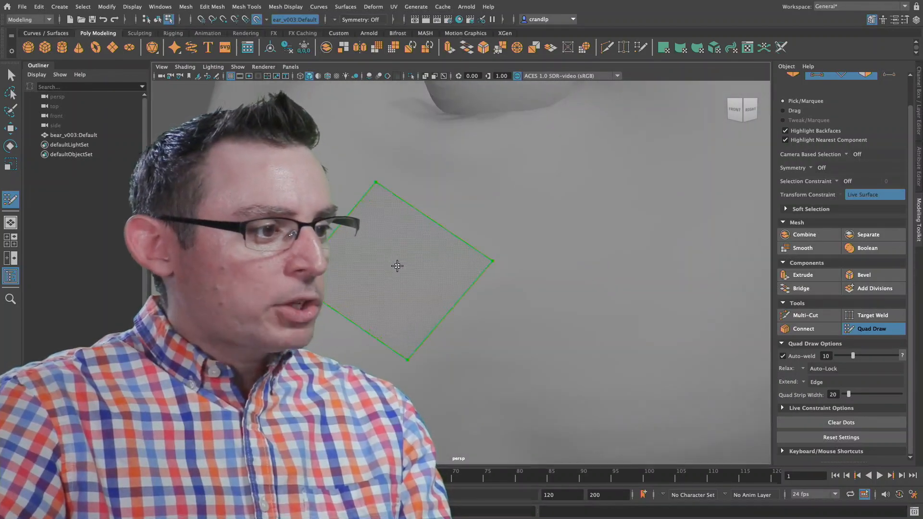
pyautogui.keyDown('alt'); pyautogui.moveTo(397, 266); pyautogui.dragTo(470, 269, button='middle'); pyautogui.keyUp('alt')
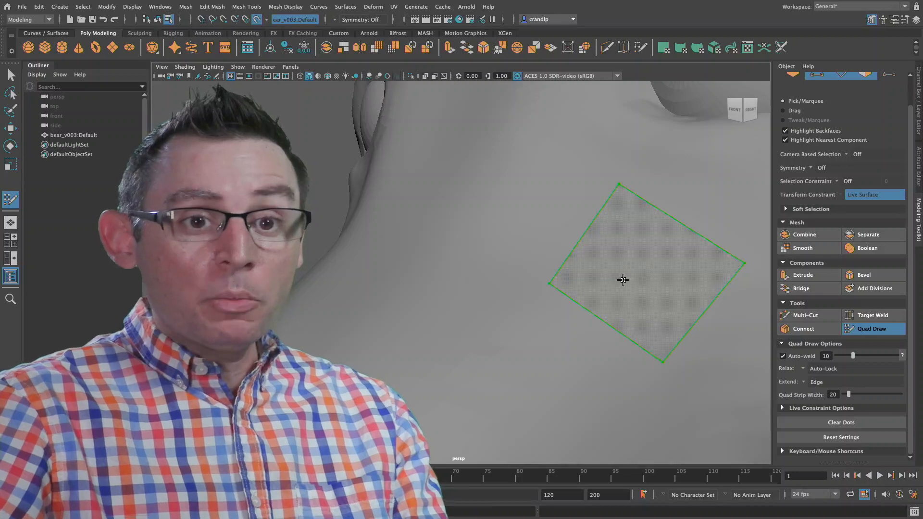
pyautogui.keyDown('shift'); pyautogui.click(642, 278); pyautogui.keyUp('shift')
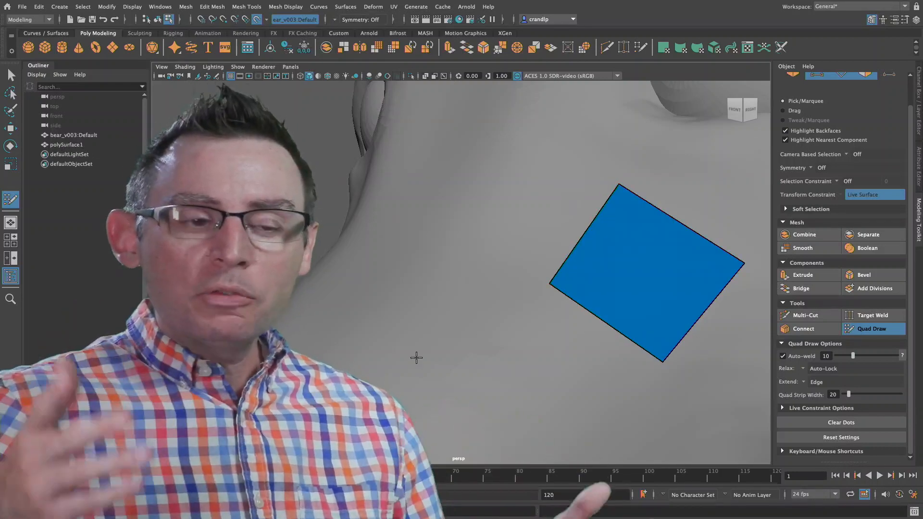
# Step: Inspect from several angles how the first quad sits on the face below the eye
pyautogui.keyDown('alt'); pyautogui.moveTo(619, 303); pyautogui.dragTo(515, 278); pyautogui.keyUp('alt')
pyautogui.keyDown('alt'); pyautogui.moveTo(515, 279); pyautogui.dragTo(408, 277, button='right'); pyautogui.keyUp('alt')
pyautogui.keyDown('alt'); pyautogui.moveTo(409, 276); pyautogui.dragTo(453, 303); pyautogui.keyUp('alt')
pyautogui.keyDown('alt'); pyautogui.moveTo(453, 302); pyautogui.dragTo(572, 316, button='right'); pyautogui.keyUp('alt')
pyautogui.keyDown('alt'); pyautogui.moveTo(571, 317); pyautogui.dragTo(633, 338); pyautogui.keyUp('alt')
pyautogui.keyDown('alt'); pyautogui.moveTo(633, 338); pyautogui.dragTo(633, 336, button='right'); pyautogui.keyUp('alt')
pyautogui.keyDown('alt'); pyautogui.moveTo(634, 337); pyautogui.dragTo(575, 321, button='middle'); pyautogui.keyUp('alt')
pyautogui.keyDown('alt'); pyautogui.moveTo(575, 322); pyautogui.dragTo(567, 326, button='right'); pyautogui.keyUp('alt')
pyautogui.keyDown('alt'); pyautogui.moveTo(567, 326); pyautogui.dragTo(635, 344, button='middle'); pyautogui.keyUp('alt')
pyautogui.keyDown('alt'); pyautogui.moveTo(563, 337); pyautogui.dragTo(557, 337, button='right'); pyautogui.keyUp('alt')
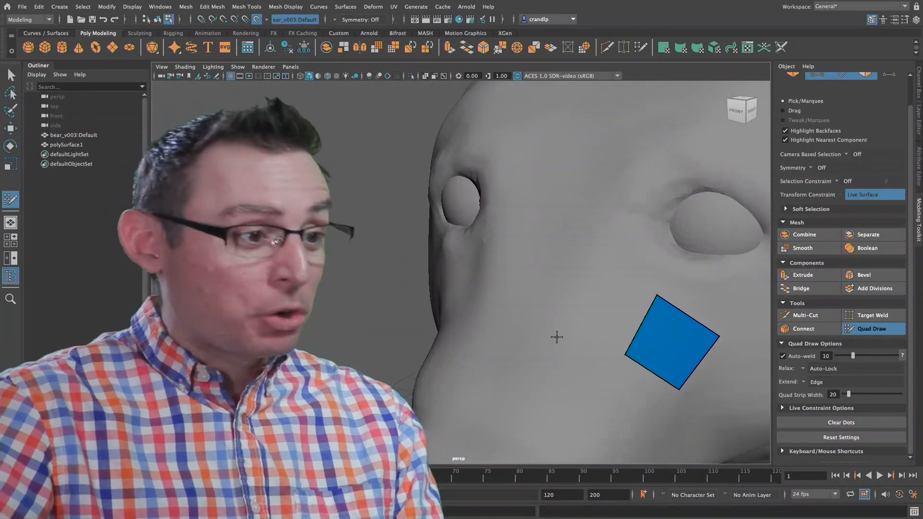
pyautogui.keyDown('alt'); pyautogui.moveTo(557, 337); pyautogui.dragTo(469, 336); pyautogui.keyUp('alt')
pyautogui.keyDown('alt'); pyautogui.moveTo(470, 336); pyautogui.dragTo(522, 346, button='right'); pyautogui.keyUp('alt')
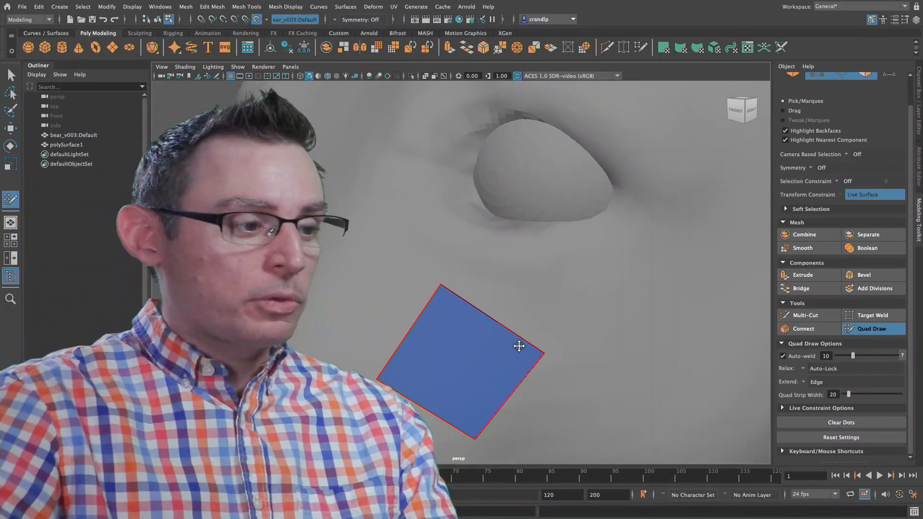
pyautogui.keyDown('alt'); pyautogui.moveTo(528, 344); pyautogui.dragTo(511, 301, button='middle'); pyautogui.keyUp('alt')
pyautogui.keyDown('alt'); pyautogui.moveTo(511, 301); pyautogui.dragTo(460, 280, button='right'); pyautogui.keyUp('alt')
pyautogui.keyDown('alt'); pyautogui.moveTo(460, 281); pyautogui.dragTo(453, 298, button='middle'); pyautogui.keyUp('alt')
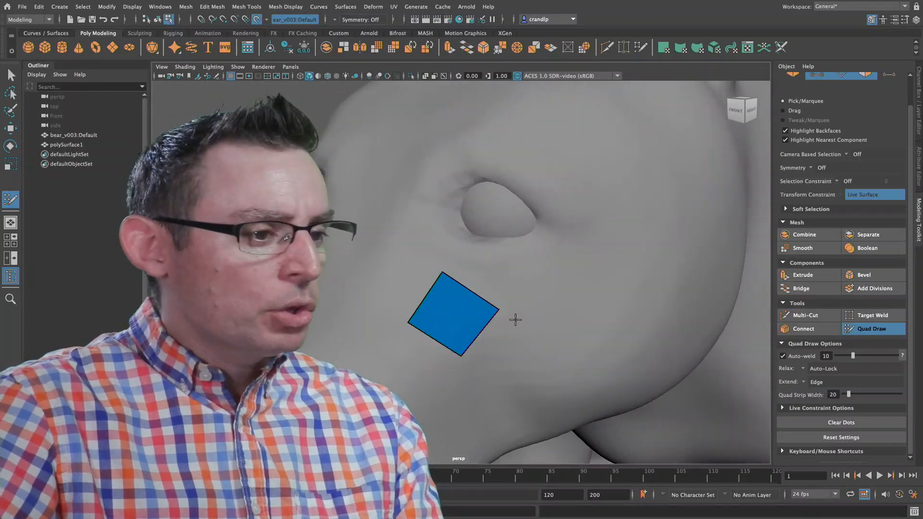
pyautogui.keyDown('alt'); pyautogui.moveTo(516, 320); pyautogui.dragTo(498, 297); pyautogui.keyUp('alt')
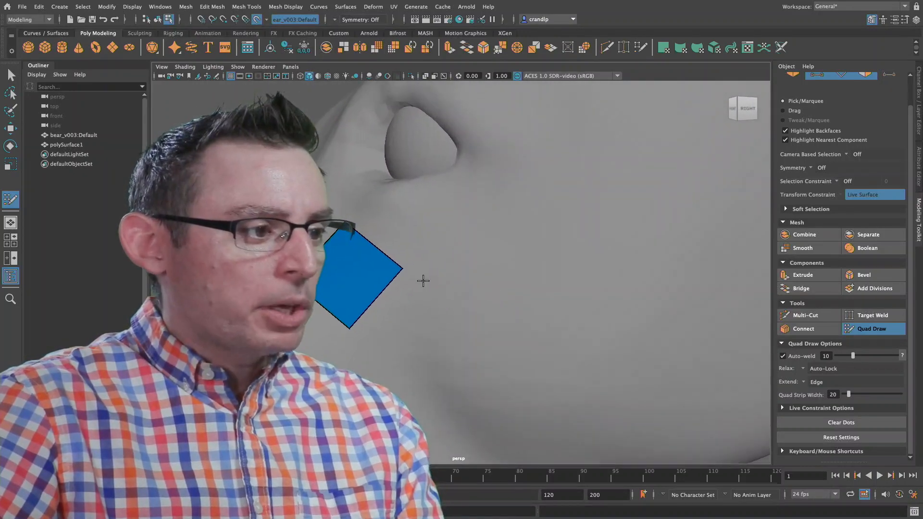
# Step: Tweak the quad's edges and four corners into a smaller, tilted face below the inner side of the eye
pyautogui.keyDown('alt'); pyautogui.moveTo(409, 270); pyautogui.dragTo(433, 252, button='right'); pyautogui.keyUp('alt')
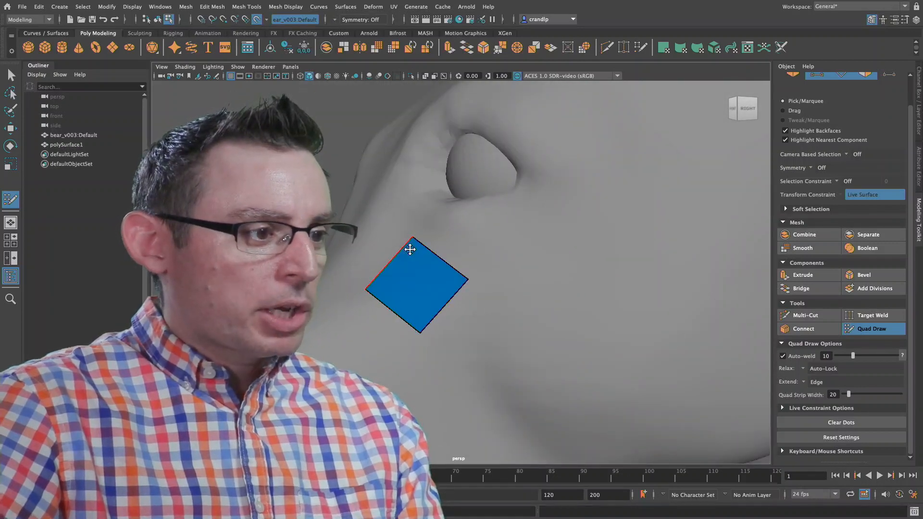
pyautogui.keyDown('alt'); pyautogui.moveTo(461, 227); pyautogui.dragTo(486, 232, button='middle'); pyautogui.keyUp('alt')
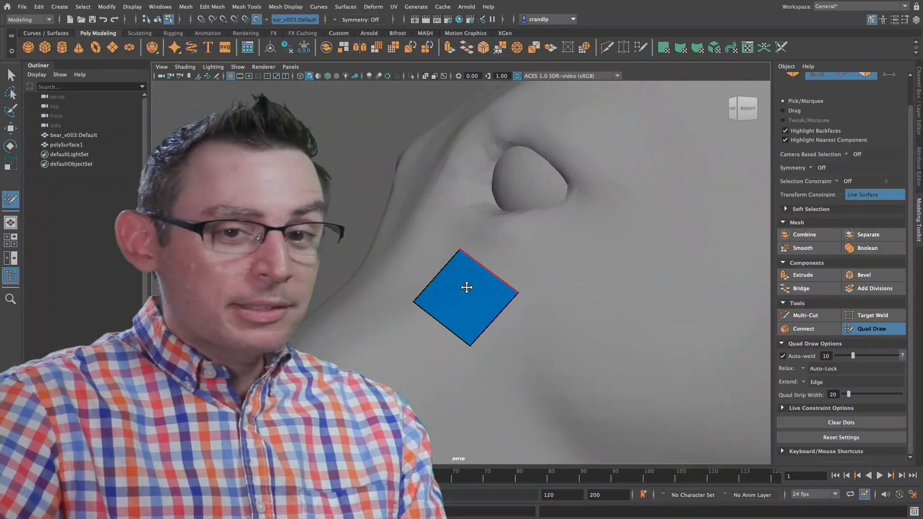
pyautogui.keyDown('alt'); pyautogui.moveTo(458, 266); pyautogui.dragTo(505, 285, button='right'); pyautogui.keyUp('alt')
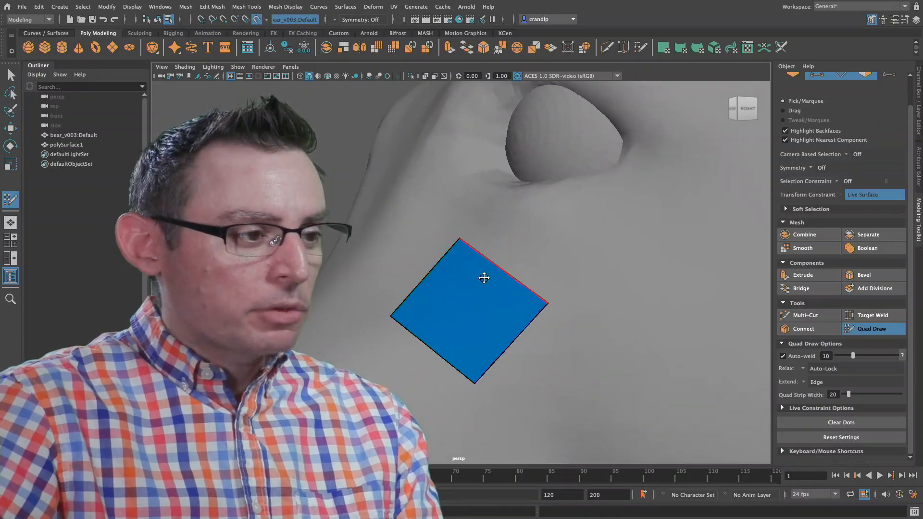
pyautogui.moveTo(486, 300)
pyautogui.mouseDown()
pyautogui.moveTo(528, 301)
pyautogui.moveTo(452, 286)
pyautogui.moveTo(472, 287)
pyautogui.moveTo(449, 292)
pyautogui.moveTo(470, 295)
pyautogui.moveTo(486, 278)
pyautogui.moveTo(468, 295)
pyautogui.moveTo(445, 288)
pyautogui.moveTo(449, 294)
pyautogui.mouseUp()
pyautogui.moveTo(562, 283); pyautogui.dragTo(536, 274)
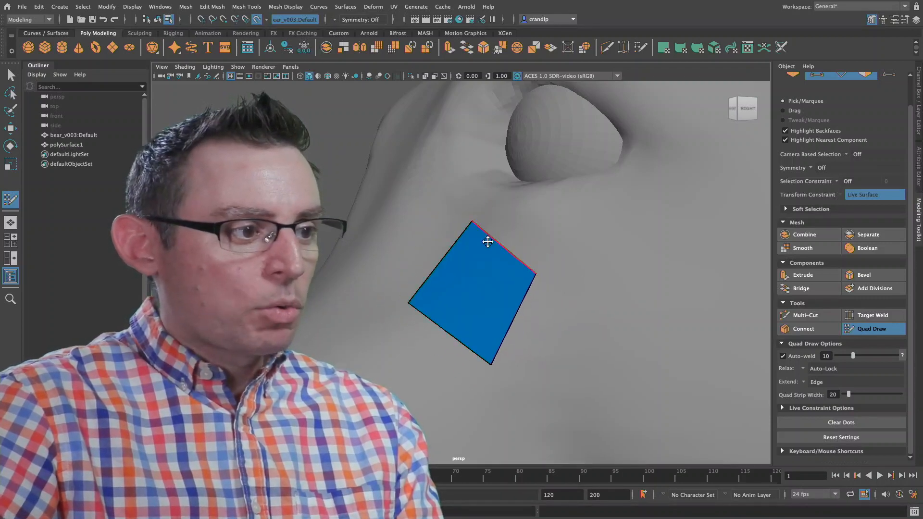
pyautogui.moveTo(467, 223); pyautogui.dragTo(457, 234)
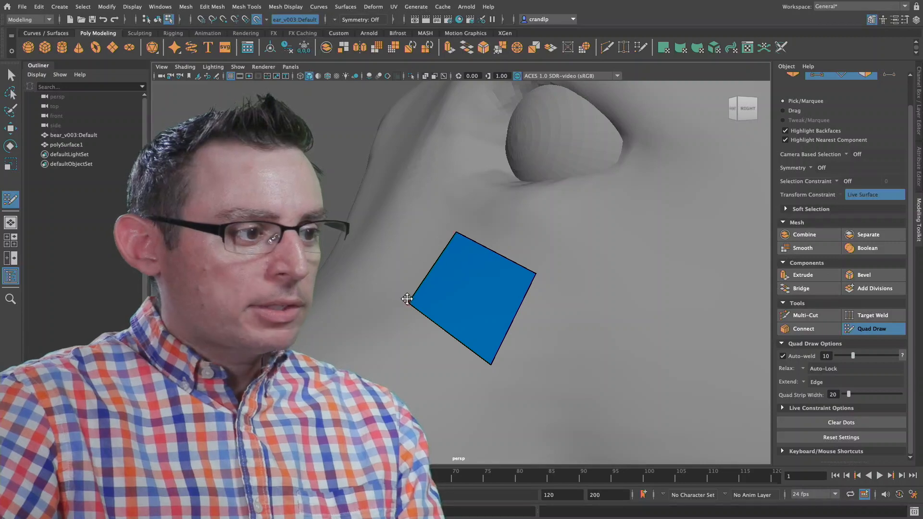
pyautogui.moveTo(407, 298); pyautogui.dragTo(431, 296)
pyautogui.moveTo(491, 364); pyautogui.dragTo(510, 339)
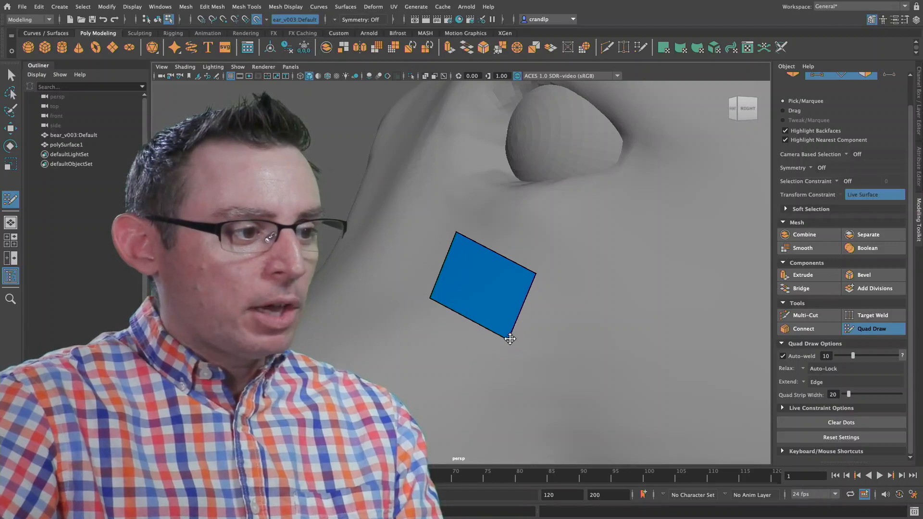
# Step: Add a second quad beside the first, using two new dots toward the outer side of the eye
pyautogui.scroll(-5, 437, 309)
pyautogui.moveTo(437, 309)
pyautogui.keyDown('alt'); pyautogui.mouseDown()
pyautogui.moveTo(563, 302)
pyautogui.moveTo(398, 301)
pyautogui.moveTo(423, 299)
pyautogui.mouseUp(); pyautogui.keyUp('alt')
pyautogui.scroll(6, 519, 310)
pyautogui.keyDown('alt'); pyautogui.moveTo(492, 285); pyautogui.dragTo(479, 277); pyautogui.keyUp('alt')
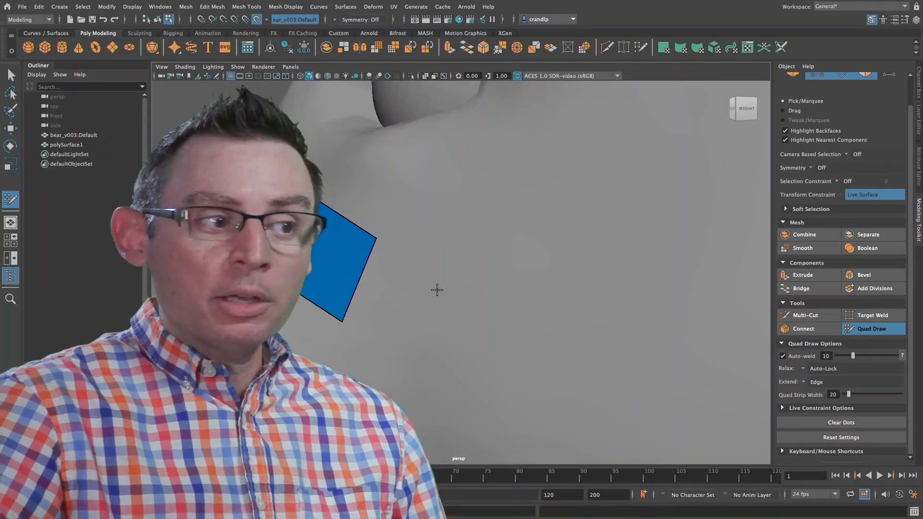
pyautogui.keyDown('alt'); pyautogui.moveTo(423, 275); pyautogui.dragTo(460, 282, button='middle'); pyautogui.keyUp('alt')
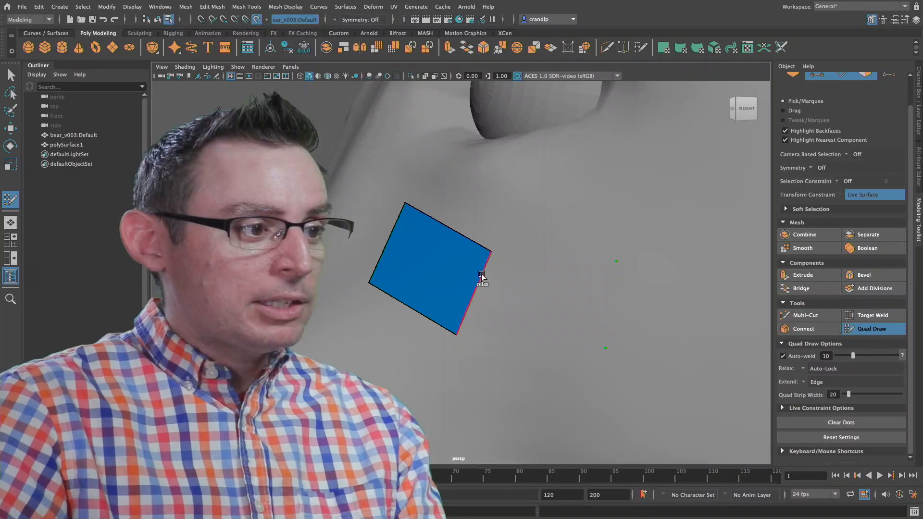
pyautogui.keyDown('shift'); pyautogui.click(559, 292); pyautogui.keyUp('shift')
# Step: Shift the edge shared by both quads outward and raise the second quad's outer corners to follow the eye's curve
pyautogui.keyDown('alt'); pyautogui.moveTo(557, 285); pyautogui.dragTo(573, 287); pyautogui.keyUp('alt')
pyautogui.keyDown('alt'); pyautogui.moveTo(573, 287); pyautogui.dragTo(540, 289, button='right'); pyautogui.keyUp('alt')
pyautogui.keyDown('alt'); pyautogui.moveTo(540, 288); pyautogui.dragTo(588, 276); pyautogui.keyUp('alt')
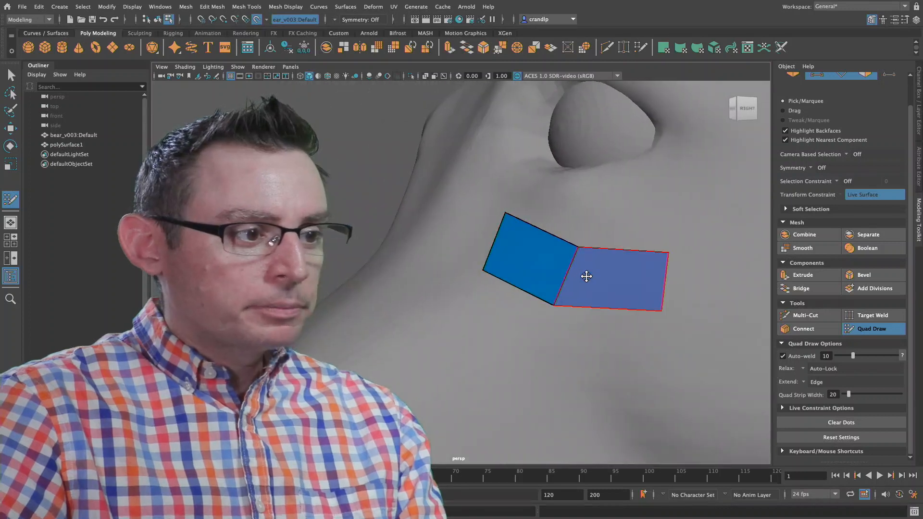
pyautogui.moveTo(563, 304); pyautogui.dragTo(574, 307)
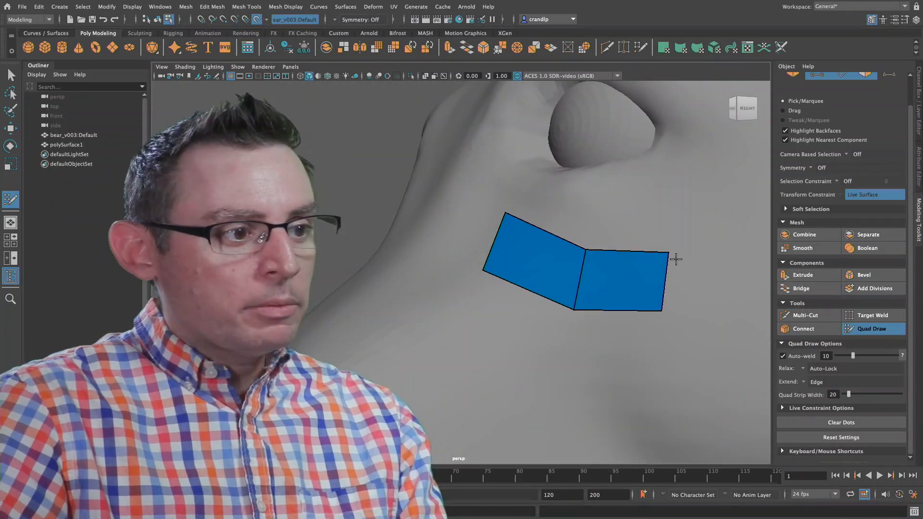
pyautogui.moveTo(668, 253); pyautogui.dragTo(669, 242)
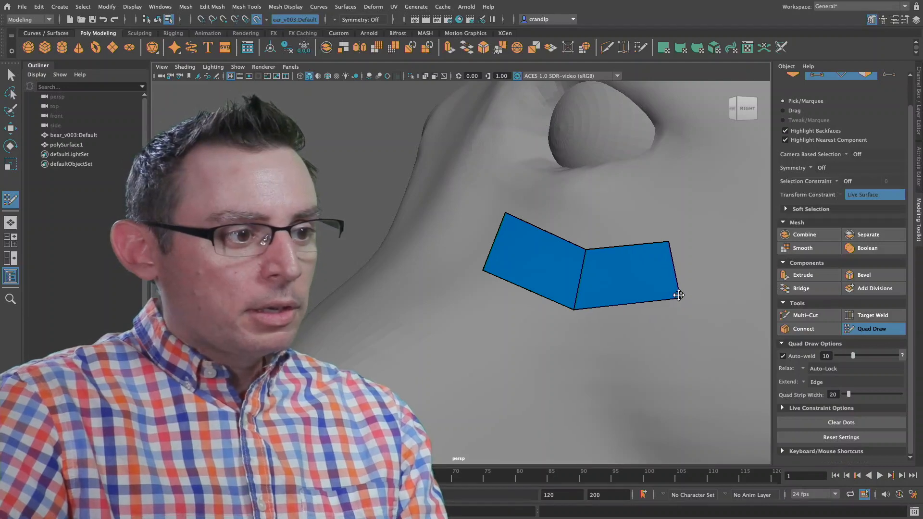
# Step: Scatter loose Quad Draw dots on the face behind the eye and delete them
pyautogui.keyDown('alt'); pyautogui.moveTo(618, 253); pyautogui.dragTo(500, 263, button='right'); pyautogui.keyUp('alt')
pyautogui.keyDown('alt'); pyautogui.moveTo(501, 264); pyautogui.dragTo(546, 270); pyautogui.keyUp('alt')
pyautogui.keyDown('alt'); pyautogui.moveTo(678, 309); pyautogui.dragTo(483, 269, button='middle'); pyautogui.keyUp('alt')
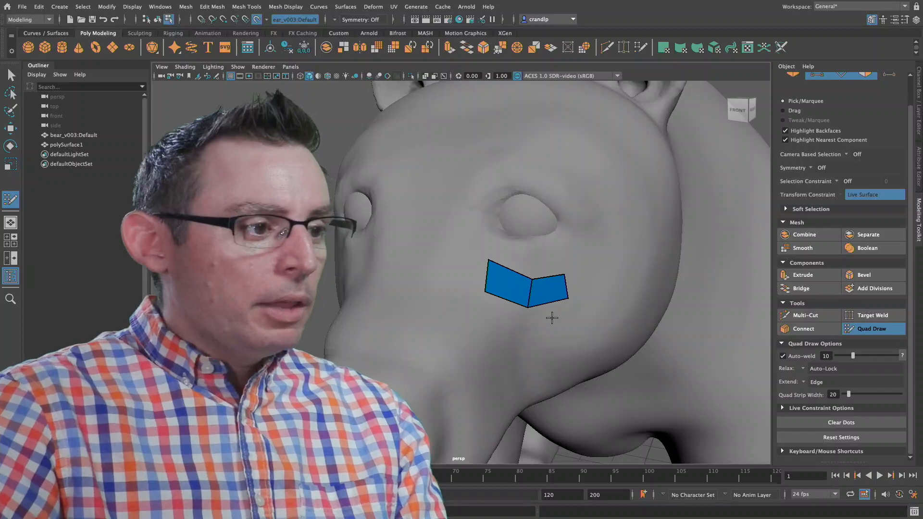
pyautogui.keyDown('alt'); pyautogui.moveTo(533, 282); pyautogui.dragTo(666, 303, button='right'); pyautogui.keyUp('alt')
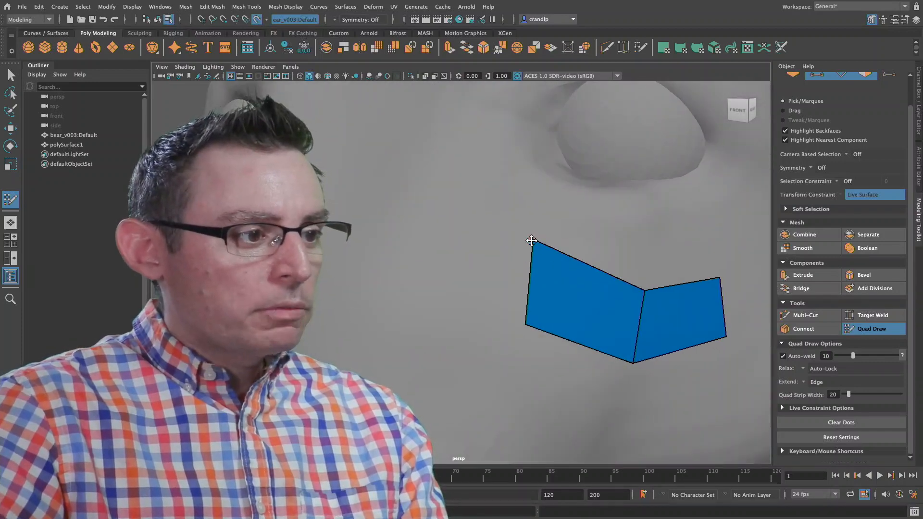
pyautogui.keyDown('alt'); pyautogui.moveTo(575, 270); pyautogui.dragTo(449, 279); pyautogui.keyUp('alt')
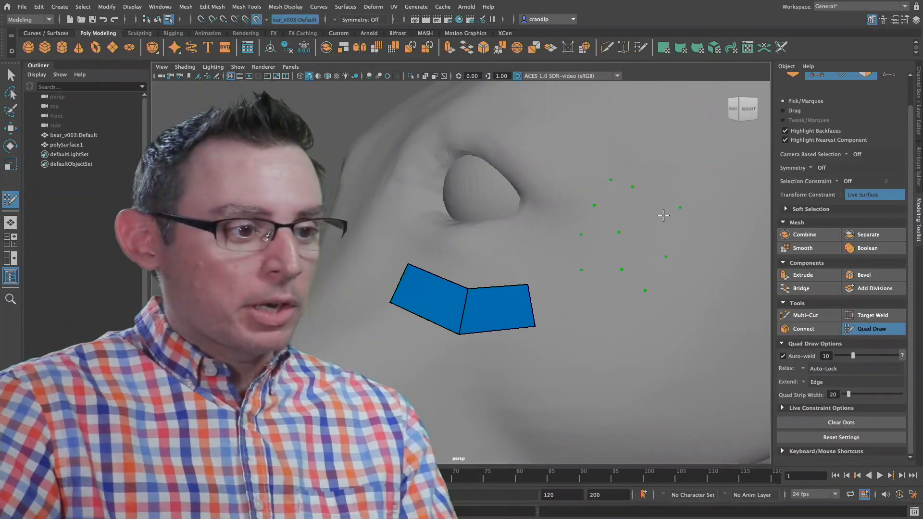
pyautogui.click(680, 207)
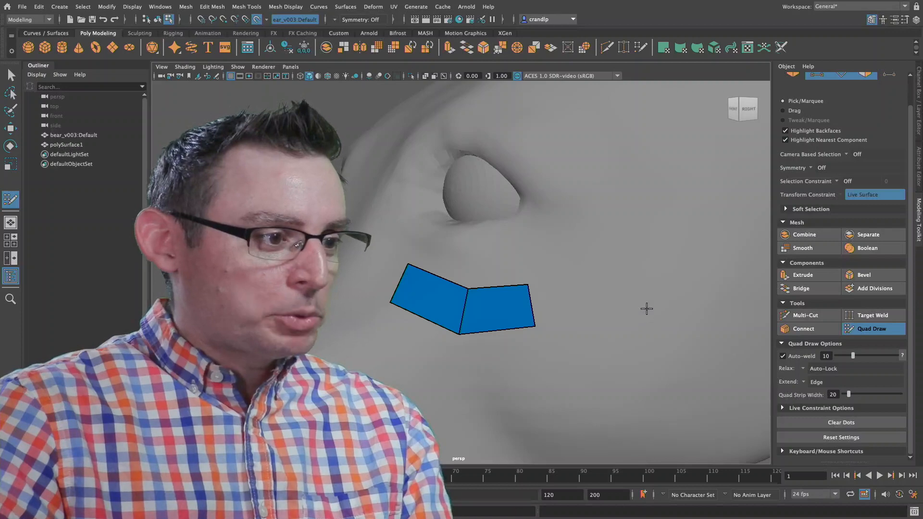
# Step: Extend the second quad's outer border edge into a third quad toward the outer corner of the eye
pyautogui.scroll(3, 620, 300)
pyautogui.scroll(-2, 615, 307)
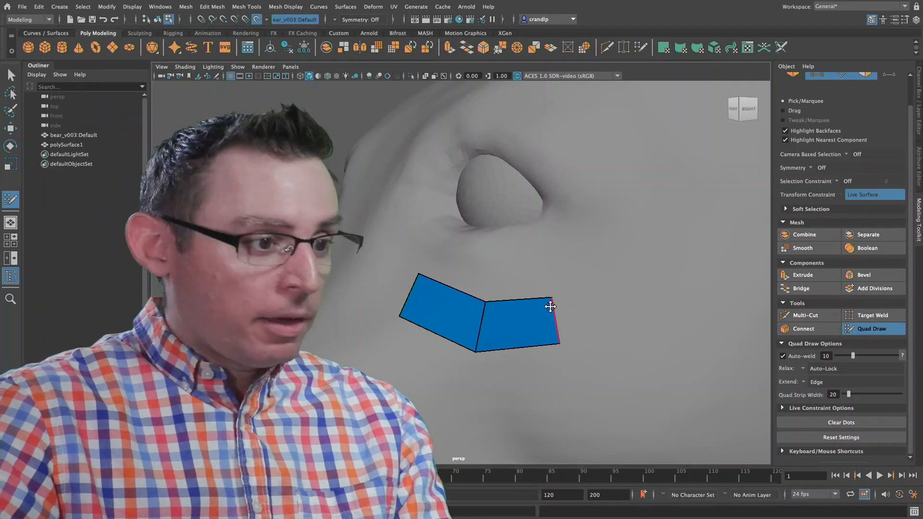
pyautogui.moveTo(555, 315)
pyautogui.mouseDown()
pyautogui.moveTo(575, 315)
pyautogui.moveTo(610, 291)
pyautogui.mouseUp()
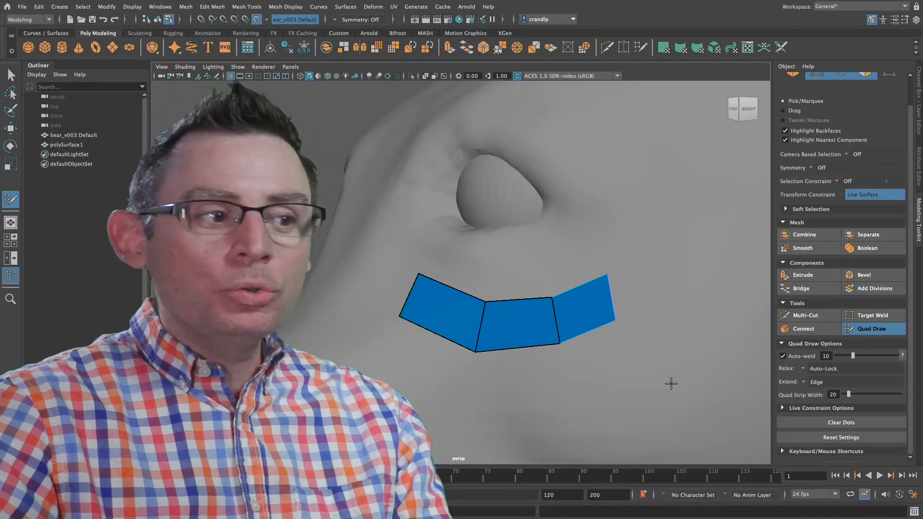
# Step: Reshape the third quad's outer corners upward around the eye and move the middle quad's lower and upper edges down
pyautogui.moveTo(619, 321); pyautogui.dragTo(645, 309)
pyautogui.moveTo(610, 274); pyautogui.dragTo(609, 268)
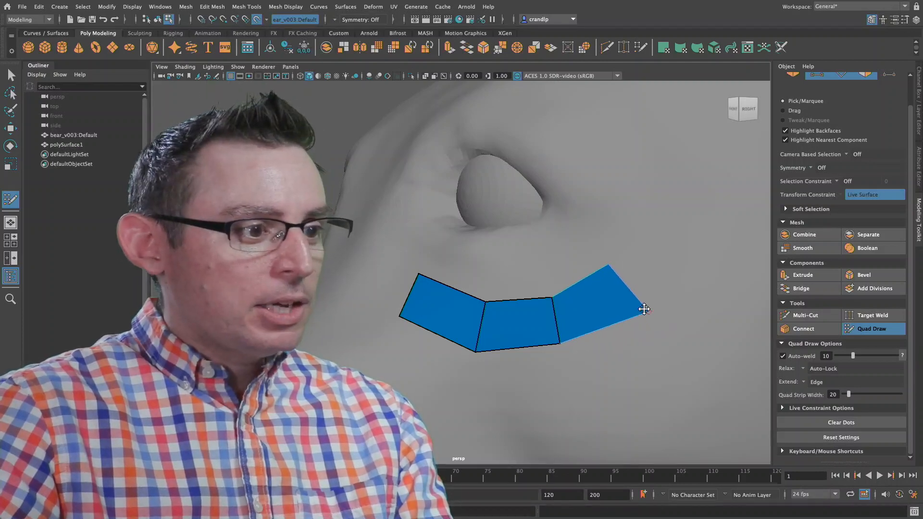
pyautogui.moveTo(644, 309); pyautogui.dragTo(660, 297)
pyautogui.moveTo(546, 343)
pyautogui.mouseDown()
pyautogui.moveTo(563, 351)
pyautogui.moveTo(555, 355)
pyautogui.mouseUp()
pyautogui.moveTo(517, 300); pyautogui.dragTo(519, 306)
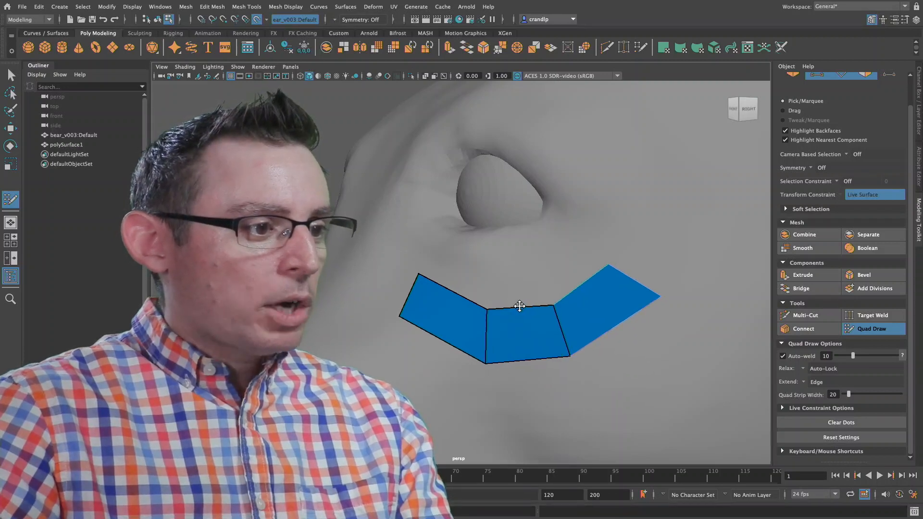
# Step: Nudge the third quad's outer corner upward and extend its end edge into a fourth quad beside the outer corner of the eye
pyautogui.moveTo(660, 297); pyautogui.dragTo(666, 287)
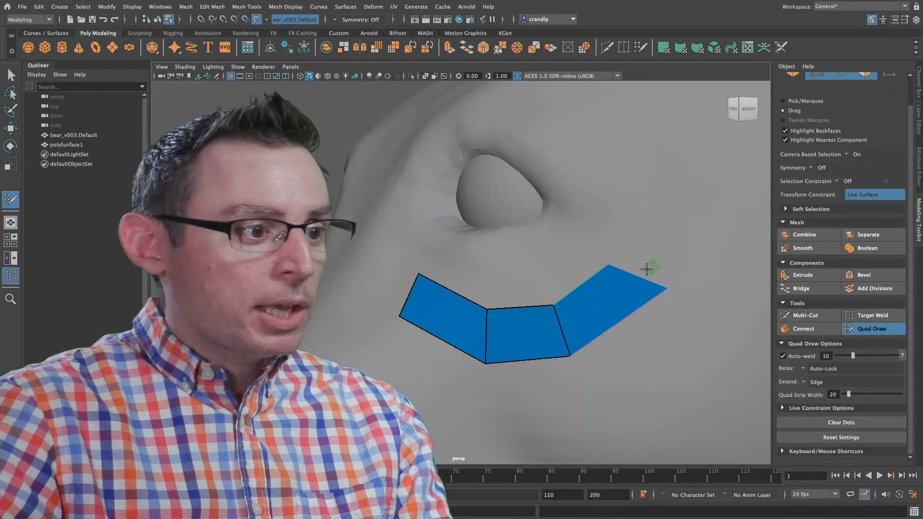
pyautogui.moveTo(642, 276); pyautogui.dragTo(665, 189)
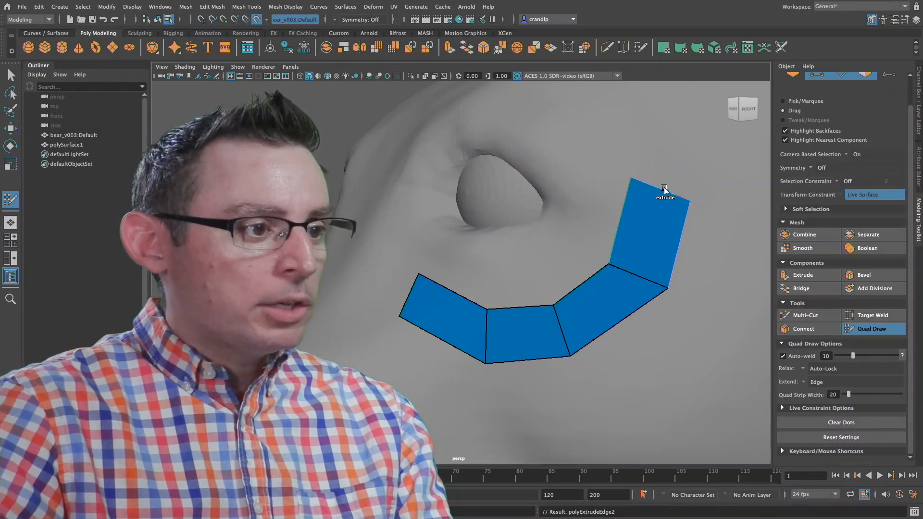
pyautogui.keyDown('alt'); pyautogui.moveTo(666, 255); pyautogui.dragTo(554, 289); pyautogui.keyUp('alt')
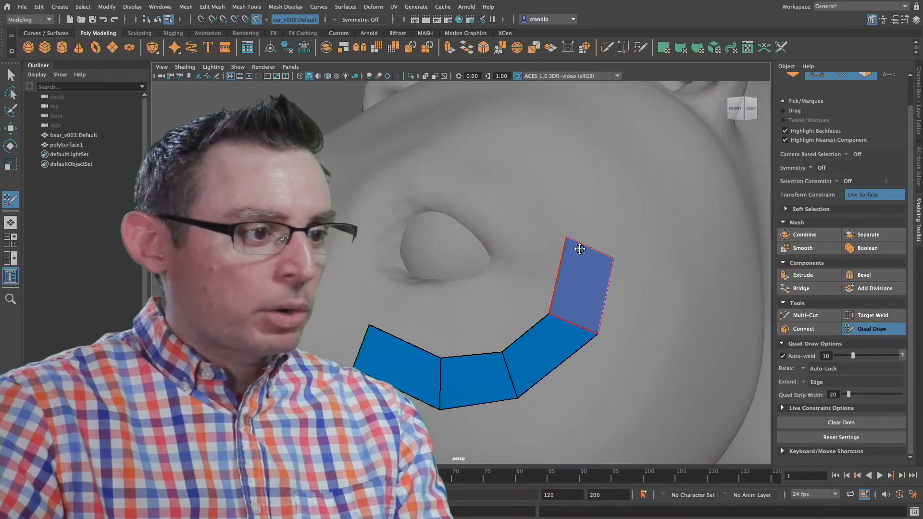
pyautogui.keyDown('alt'); pyautogui.moveTo(561, 226); pyautogui.dragTo(527, 235); pyautogui.keyUp('alt')
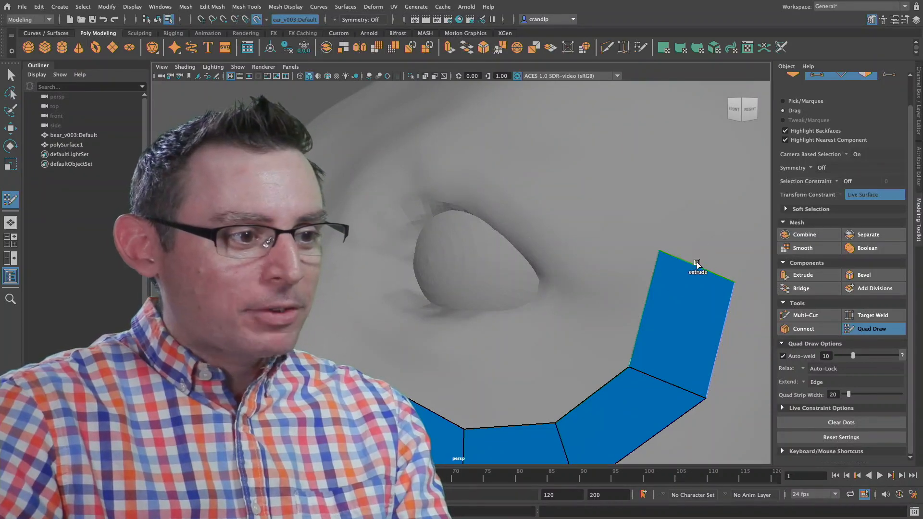
# Step: Draw a curved strip of small quads above the fourth quad and undo it
pyautogui.moveTo(705, 253)
pyautogui.mouseDown()
pyautogui.moveTo(633, 158)
pyautogui.moveTo(564, 182)
pyautogui.mouseUp()
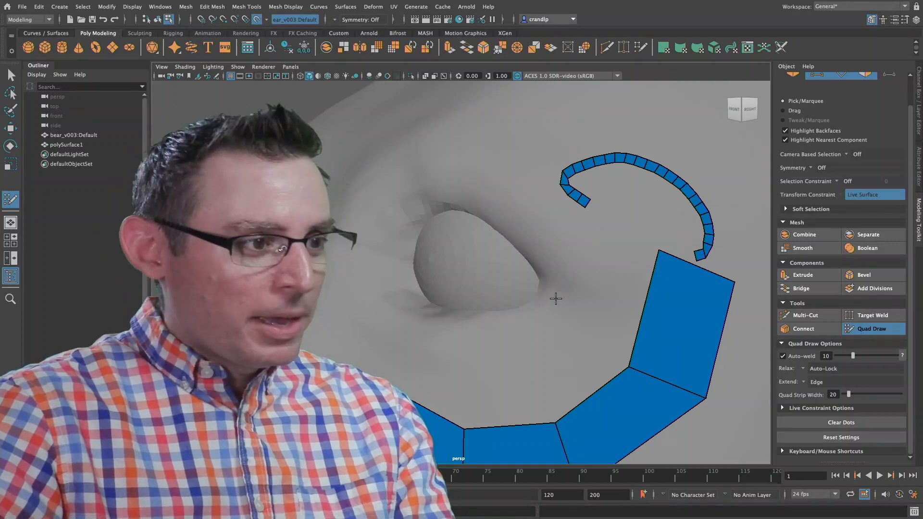
pyautogui.hotkey('ctrl', 'z')
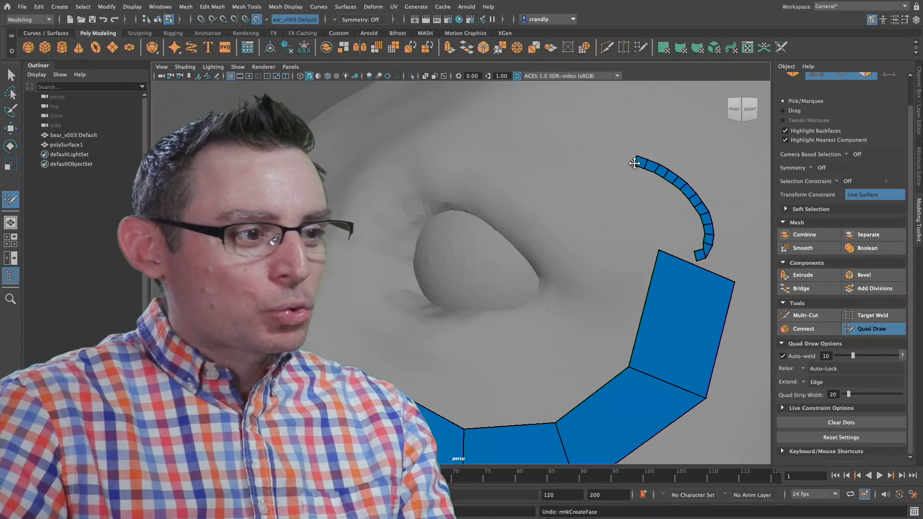
pyautogui.hotkey('ctrl', 'z')
pyautogui.hotkey('ctrl', 'z')
pyautogui.hotkey('ctrl', 'z')
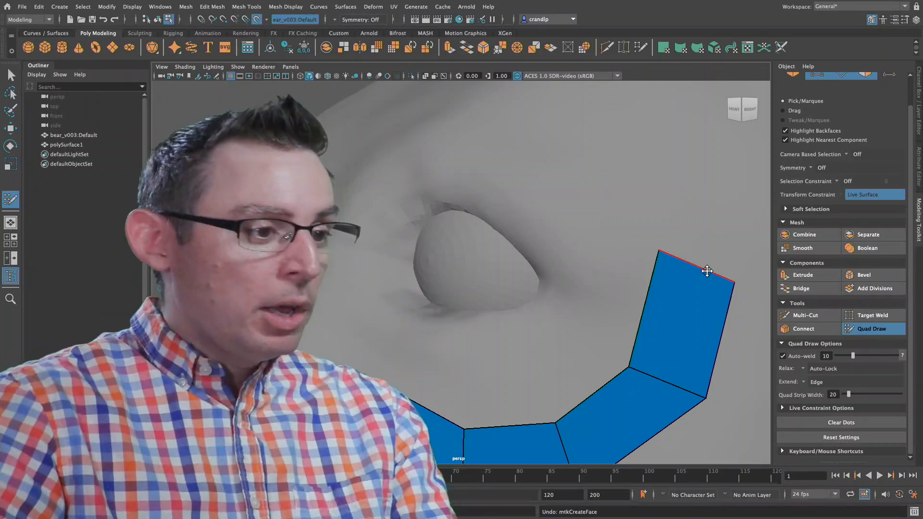
# Step: Extend the fourth quad's upper edge into a fifth quad and reshape both quads' corners to follow the outer side of the eye
pyautogui.press('Tab')
pyautogui.moveTo(707, 272)
pyautogui.mouseDown()
pyautogui.moveTo(717, 221)
pyautogui.moveTo(694, 173)
pyautogui.moveTo(645, 151)
pyautogui.moveTo(655, 176)
pyautogui.mouseUp()
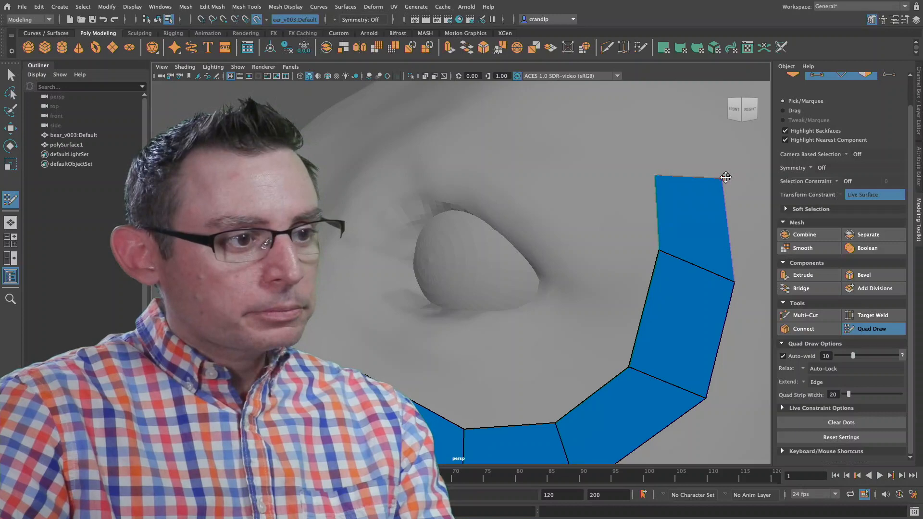
pyautogui.moveTo(723, 178); pyautogui.dragTo(725, 131)
pyautogui.moveTo(656, 174); pyautogui.dragTo(597, 174)
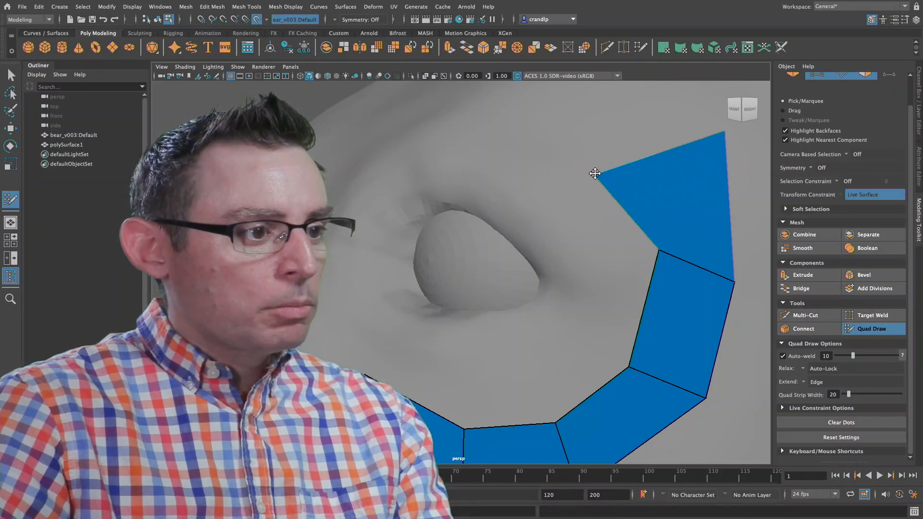
pyautogui.moveTo(726, 132); pyautogui.dragTo(673, 127)
pyautogui.moveTo(670, 200); pyautogui.dragTo(673, 187)
pyautogui.moveTo(659, 238); pyautogui.dragTo(644, 288)
pyautogui.moveTo(736, 269); pyautogui.dragTo(747, 248)
# Step: Extend two more quads above the eye toward its inner corner and shift their shared edge inward to even the spacing
pyautogui.moveTo(622, 158); pyautogui.dragTo(377, 178)
pyautogui.moveTo(350, 128); pyautogui.dragTo(347, 151)
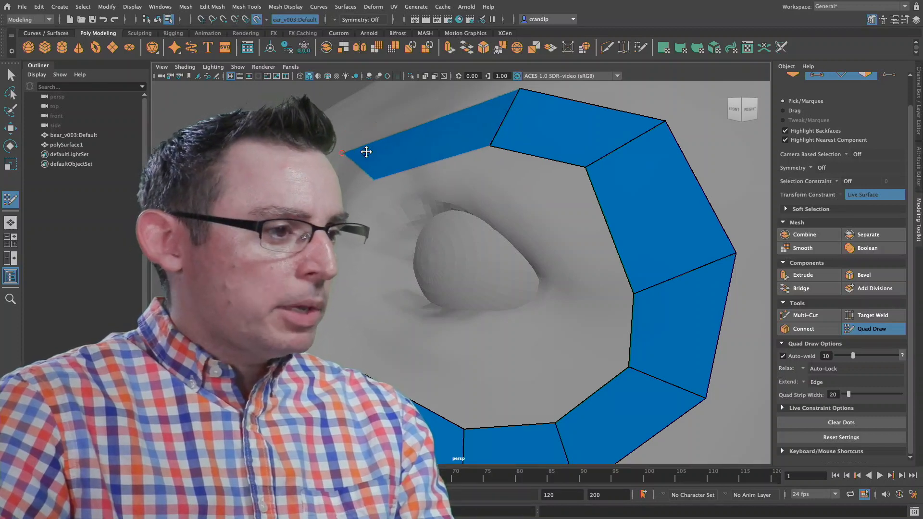
pyautogui.moveTo(494, 146); pyautogui.dragTo(535, 155)
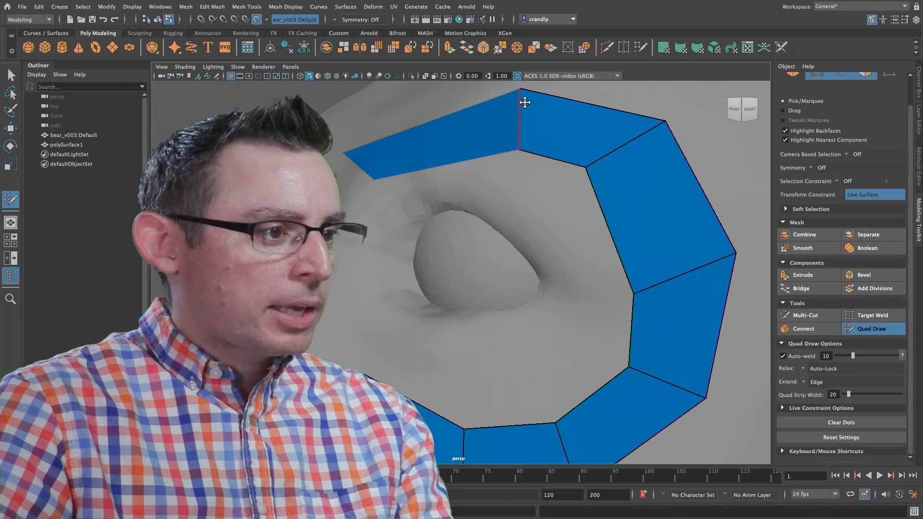
pyautogui.moveTo(521, 100); pyautogui.dragTo(464, 107)
# Step: Extend the strip's end edge into an eighth quad down the inner side of the eye and adjust its corners
pyautogui.moveTo(347, 151)
pyautogui.mouseDown()
pyautogui.moveTo(332, 163)
pyautogui.moveTo(340, 314)
pyautogui.mouseUp()
pyautogui.press('Tab')
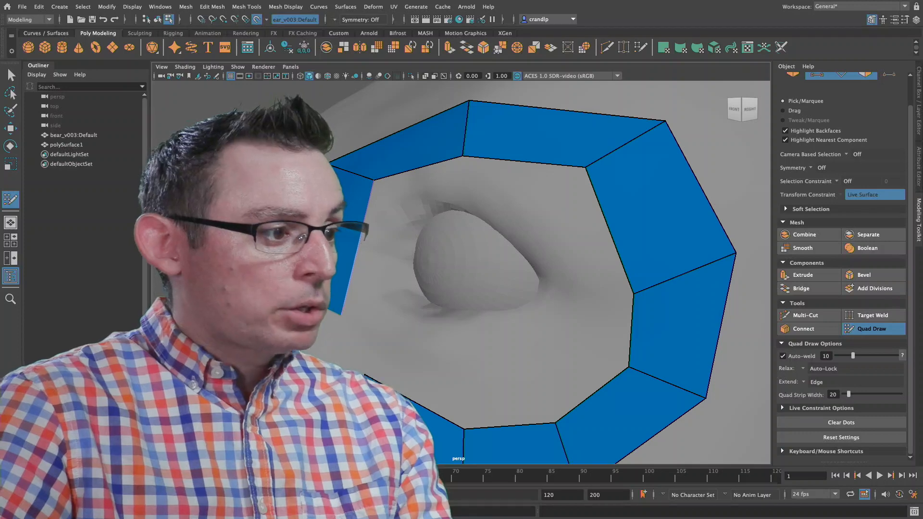
pyautogui.keyDown('alt'); pyautogui.moveTo(361, 313); pyautogui.dragTo(398, 319); pyautogui.keyUp('alt')
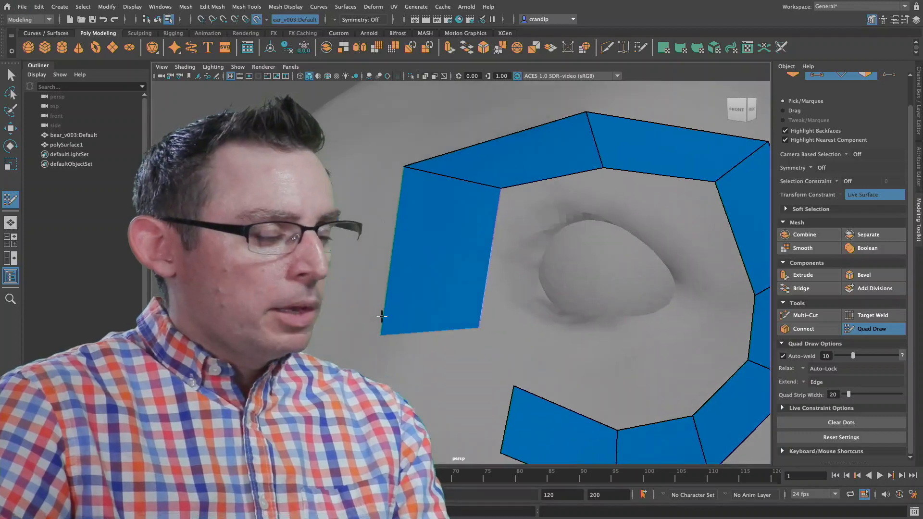
pyautogui.scroll(-3, 397, 319)
pyautogui.keyDown('alt'); pyautogui.moveTo(397, 319); pyautogui.dragTo(323, 242, button='middle'); pyautogui.keyUp('alt')
pyautogui.moveTo(396, 142)
pyautogui.mouseDown()
pyautogui.moveTo(398, 163)
pyautogui.moveTo(412, 159)
pyautogui.mouseUp()
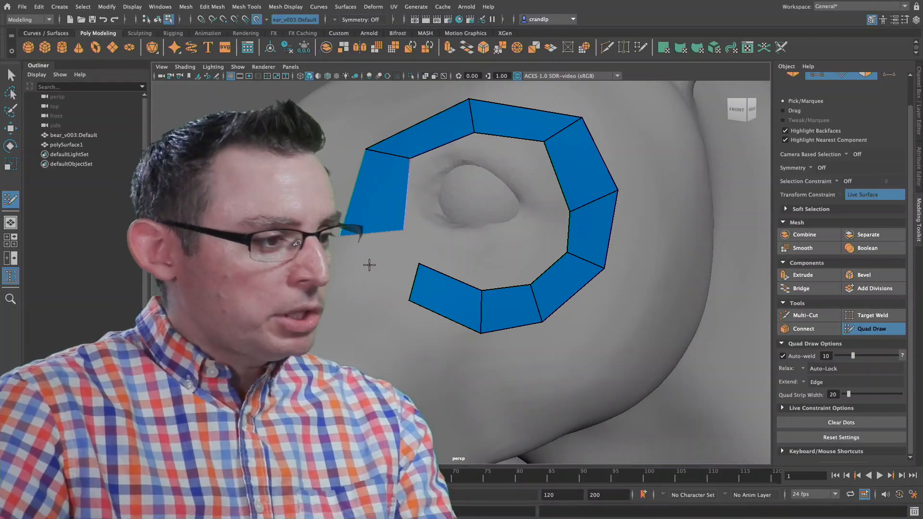
# Step: Extend the eighth quad's lower edge, weld its corners to the first quad to close the ring, and undo the closing quad
pyautogui.scroll(5, 507, 265)
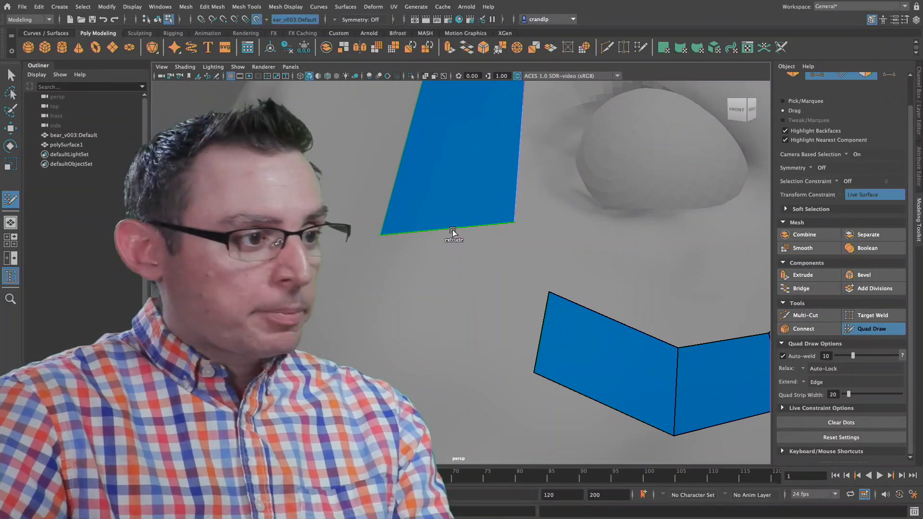
pyautogui.moveTo(454, 233)
pyautogui.mouseDown()
pyautogui.moveTo(466, 283)
pyautogui.moveTo(500, 305)
pyautogui.moveTo(449, 286)
pyautogui.moveTo(483, 298)
pyautogui.mouseUp()
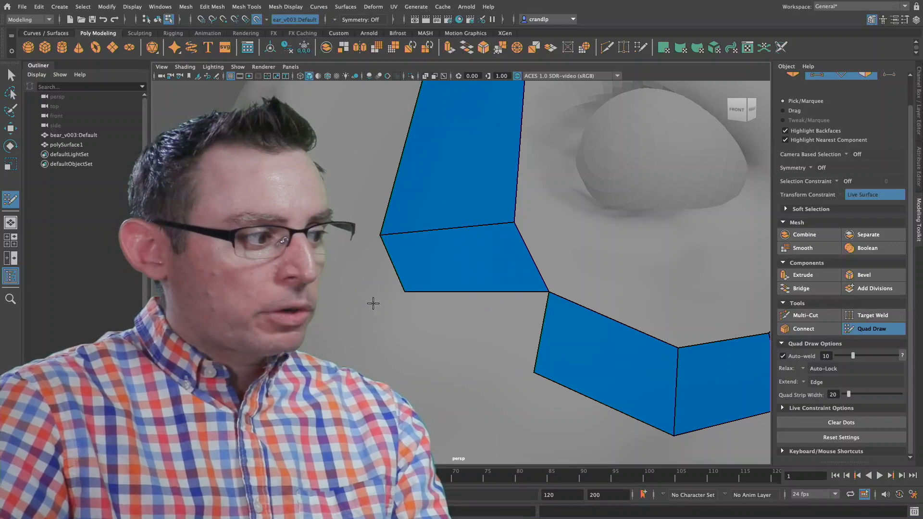
pyautogui.moveTo(404, 295); pyautogui.dragTo(527, 378)
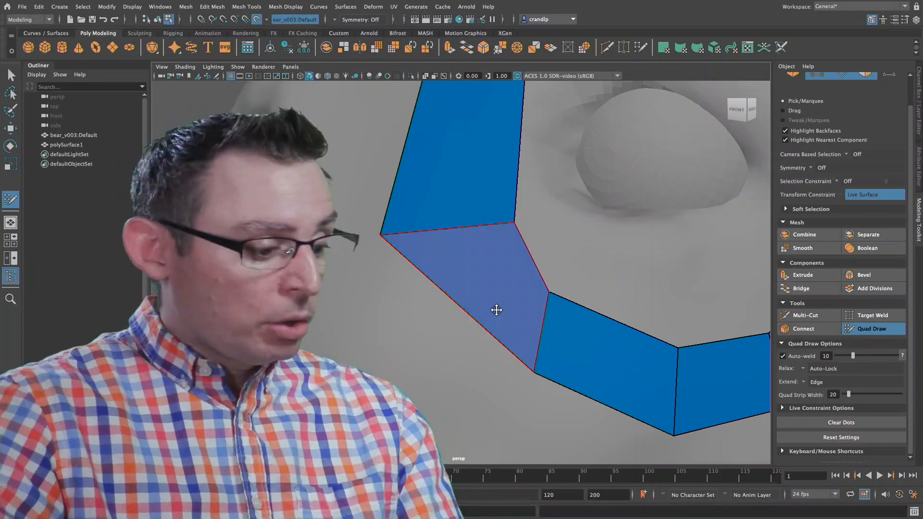
pyautogui.scroll(-3, 545, 279)
pyautogui.scroll(-4, 544, 279)
pyautogui.moveTo(476, 279)
pyautogui.keyDown('alt'); pyautogui.mouseDown()
pyautogui.moveTo(396, 271)
pyautogui.moveTo(597, 291)
pyautogui.moveTo(470, 280)
pyautogui.mouseUp(); pyautogui.keyUp('alt')
pyautogui.keyDown('alt'); pyautogui.moveTo(470, 281); pyautogui.dragTo(610, 295, button='right'); pyautogui.keyUp('alt')
pyautogui.hotkey('ctrl', 'z')
pyautogui.hotkey('ctrl', 'z')
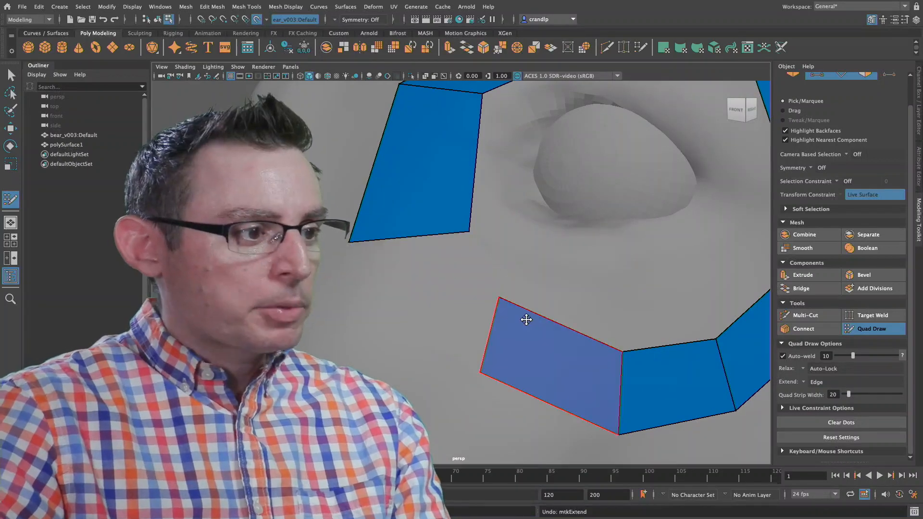
# Step: Move the first quad's upper inner corner toward the eye and fill the remaining gap with a quad to close the ring
pyautogui.moveTo(499, 298); pyautogui.dragTo(527, 301)
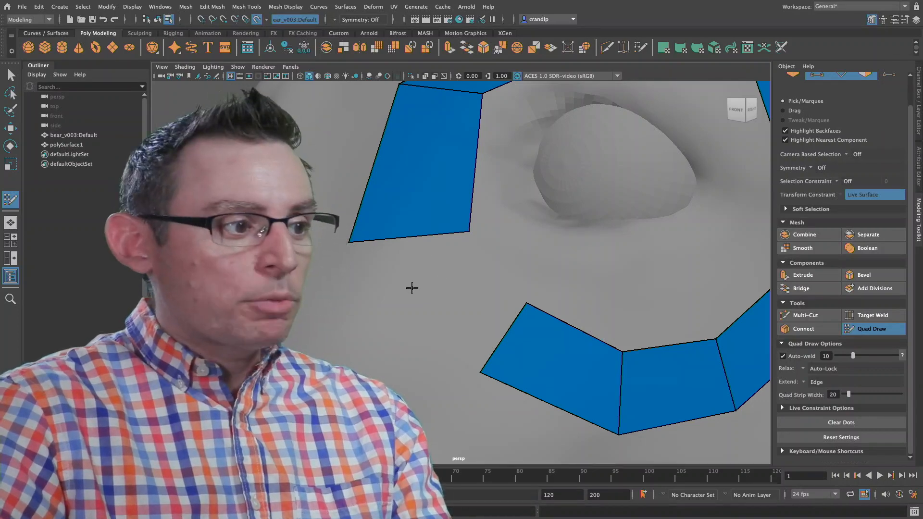
pyautogui.press('shift')
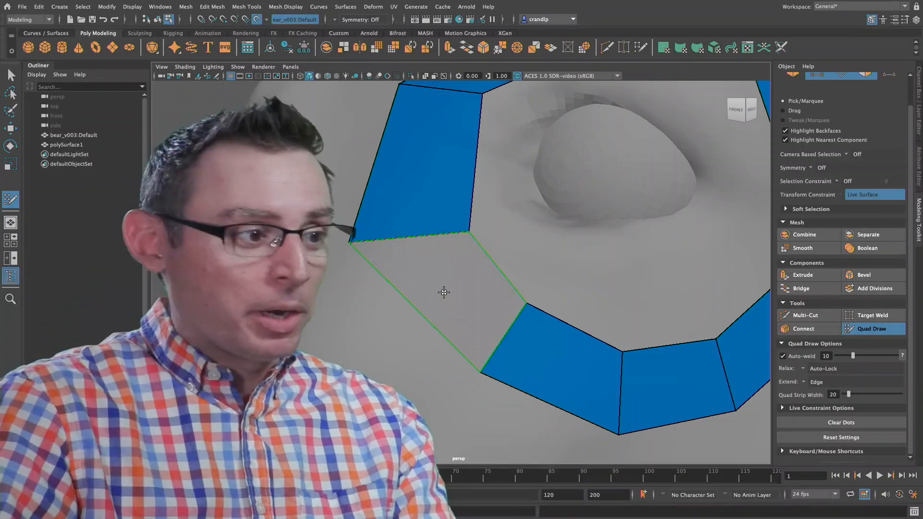
pyautogui.keyDown('shift'); pyautogui.click(444, 292); pyautogui.keyUp('shift')
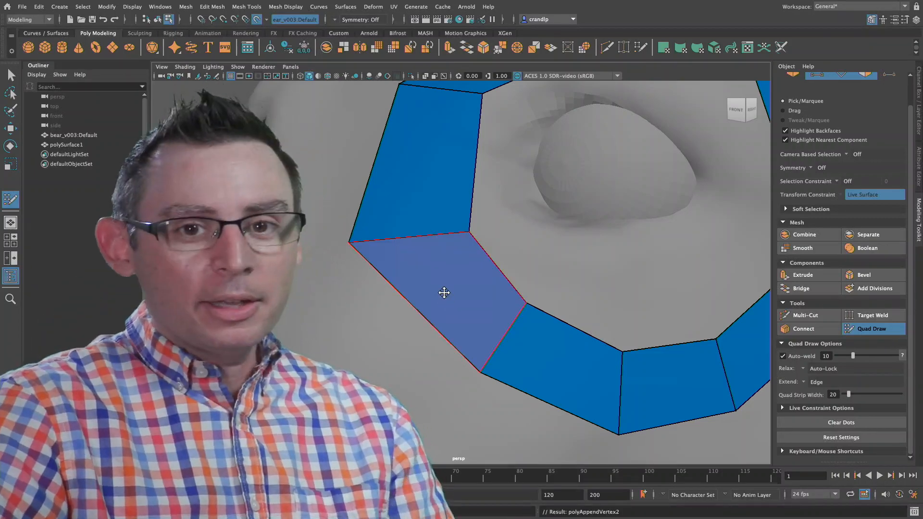
# Step: Insert an edge loop around the eye ring, slightly closer to its inner border than to its outer border
pyautogui.keyDown('alt'); pyautogui.moveTo(583, 273); pyautogui.dragTo(493, 273, button='right'); pyautogui.keyUp('alt')
pyautogui.moveTo(493, 274)
pyautogui.keyDown('alt'); pyautogui.mouseDown()
pyautogui.moveTo(392, 277)
pyautogui.moveTo(592, 296)
pyautogui.moveTo(504, 296)
pyautogui.moveTo(519, 266)
pyautogui.moveTo(499, 297)
pyautogui.mouseUp(); pyautogui.keyUp('alt')
pyautogui.moveTo(442, 256); pyautogui.dragTo(447, 258)
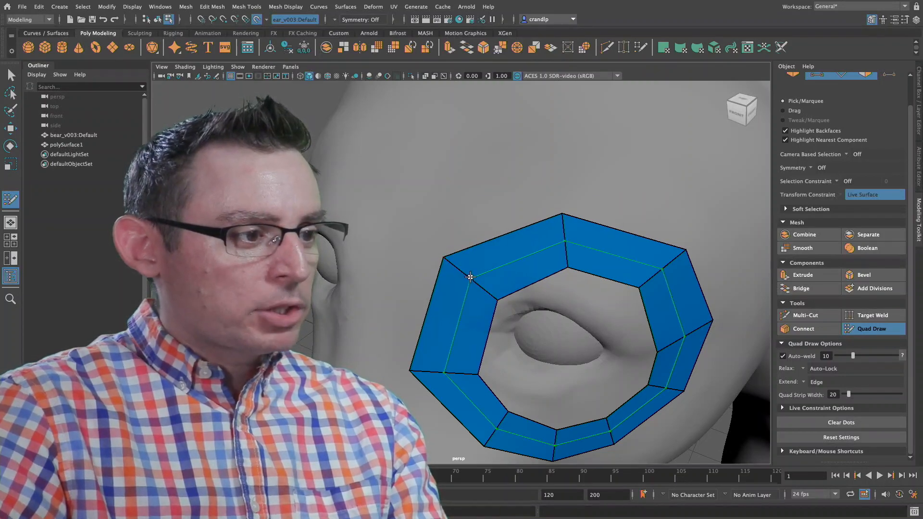
pyautogui.keyDown('alt'); pyautogui.moveTo(528, 246); pyautogui.dragTo(452, 171, button='middle'); pyautogui.keyUp('alt')
pyautogui.keyDown('alt'); pyautogui.moveTo(452, 171); pyautogui.dragTo(484, 197, button='right'); pyautogui.keyUp('alt')
pyautogui.keyDown('alt'); pyautogui.moveTo(484, 197); pyautogui.dragTo(513, 220); pyautogui.keyUp('alt')
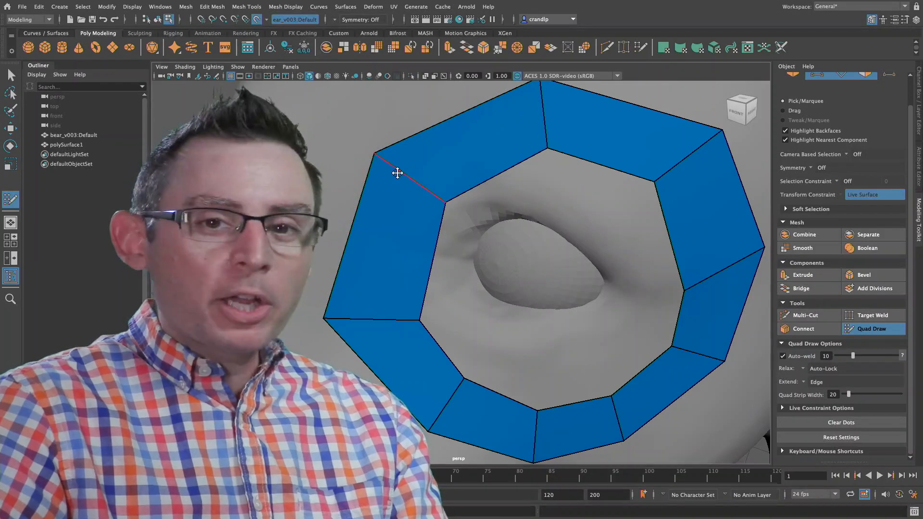
pyautogui.press('ctrl')
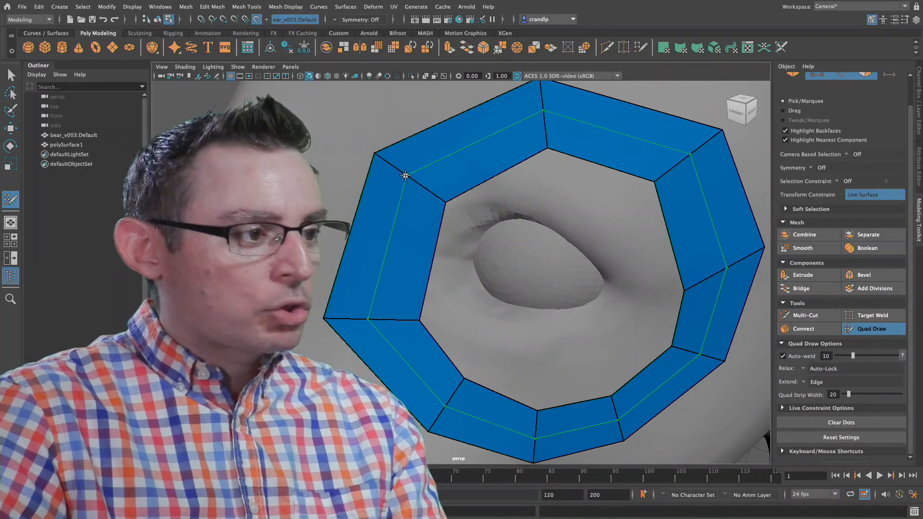
pyautogui.keyDown('ctrl'); pyautogui.click(411, 181); pyautogui.keyUp('ctrl')
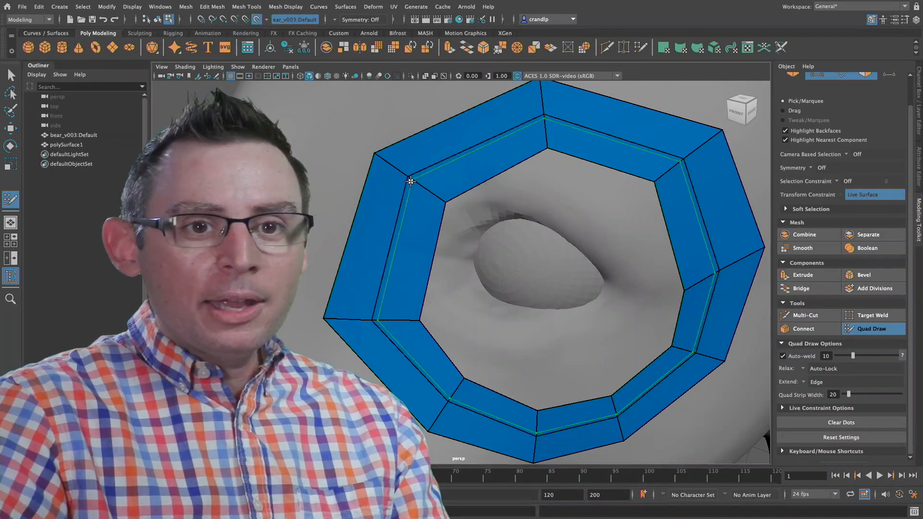
# Step: Try extending a single upper edge and then the whole outer border of the eye ring, undoing each extension
pyautogui.moveTo(471, 194)
pyautogui.keyDown('alt'); pyautogui.mouseDown()
pyautogui.moveTo(430, 183)
pyautogui.moveTo(480, 191)
pyautogui.mouseUp(); pyautogui.keyUp('alt')
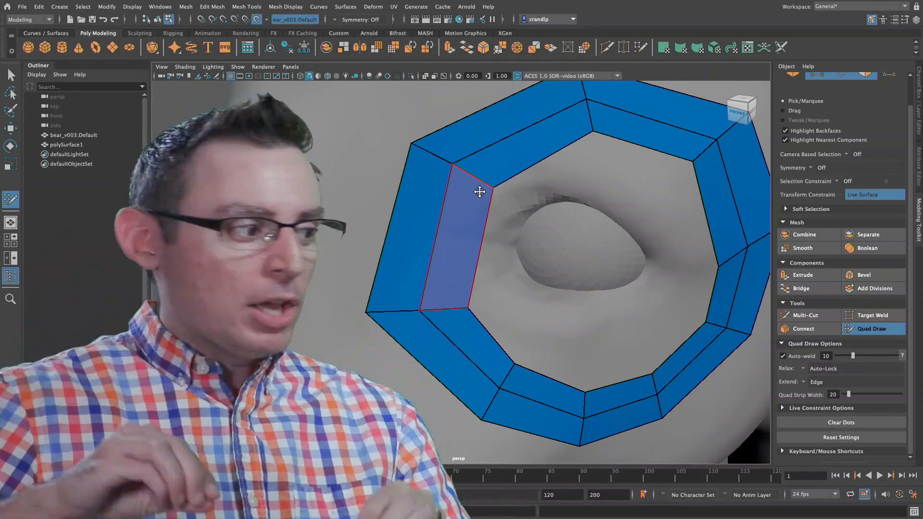
pyautogui.keyDown('alt'); pyautogui.moveTo(598, 177); pyautogui.dragTo(528, 201); pyautogui.keyUp('alt')
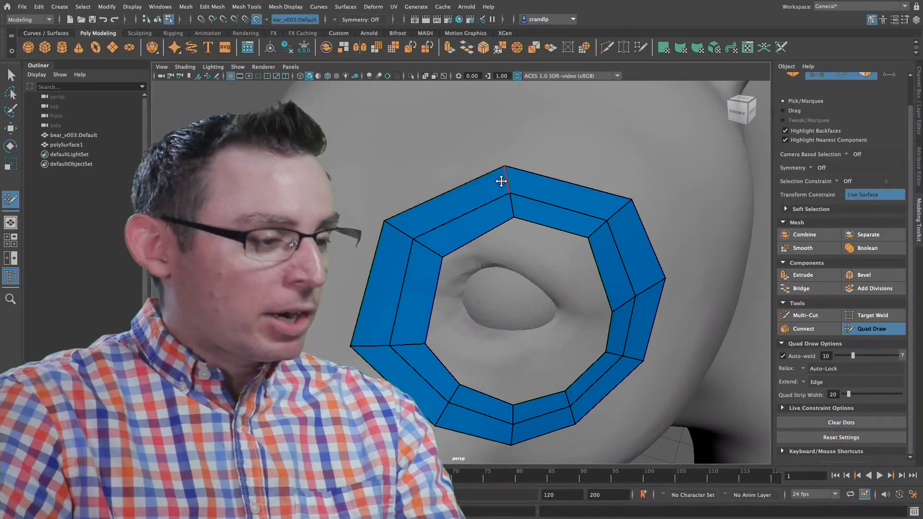
pyautogui.moveTo(578, 186); pyautogui.dragTo(599, 143)
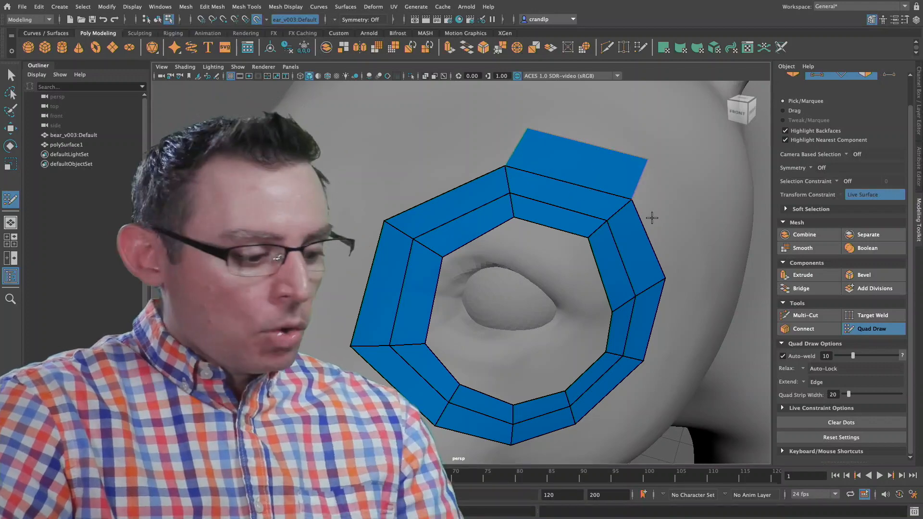
pyautogui.hotkey('ctrl', 'z')
pyautogui.moveTo(596, 200)
pyautogui.mouseDown()
pyautogui.moveTo(596, 155)
pyautogui.moveTo(636, 200)
pyautogui.moveTo(612, 157)
pyautogui.moveTo(550, 156)
pyautogui.moveTo(577, 195)
pyautogui.moveTo(597, 181)
pyautogui.moveTo(559, 166)
pyautogui.moveTo(559, 187)
pyautogui.mouseUp()
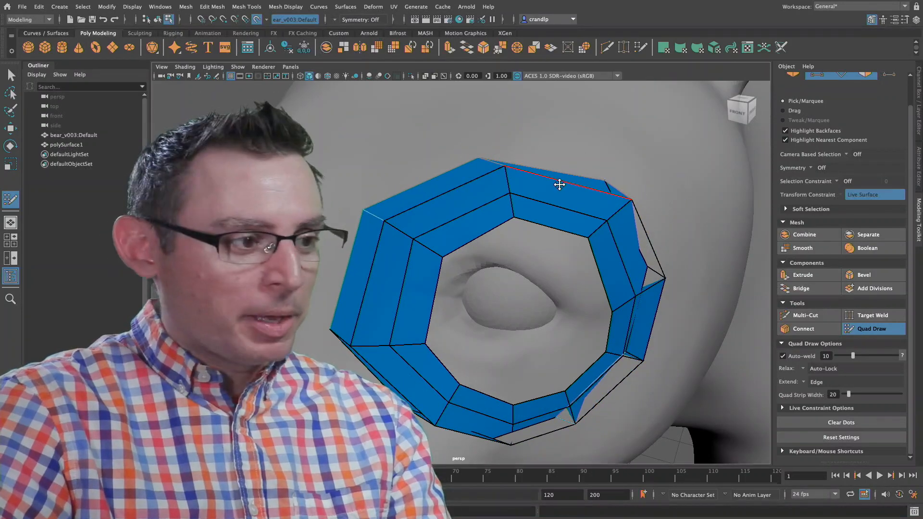
pyautogui.hotkey('ctrl', 'z')
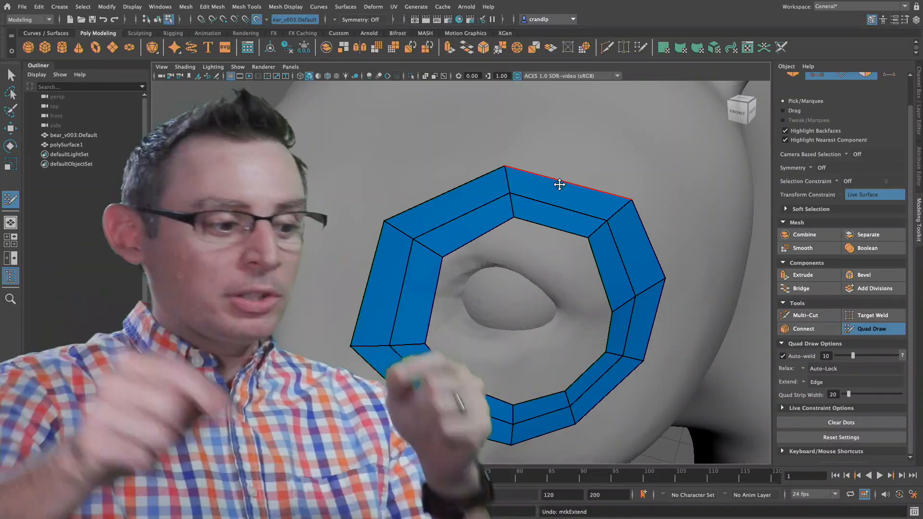
# Step: Extend two neighbouring upper border edges of the eye ring into a joined pair of quads on the forehead
pyautogui.scroll(-5, 563, 186)
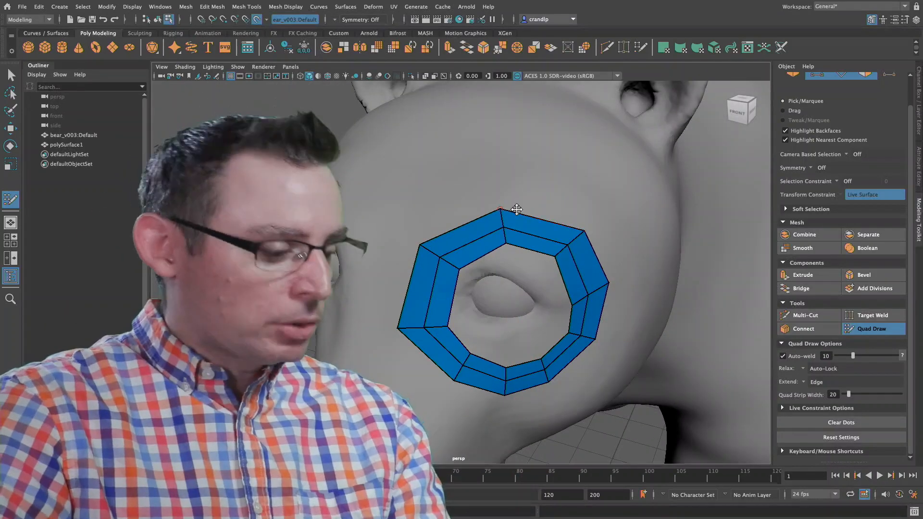
pyautogui.moveTo(474, 216); pyautogui.dragTo(474, 183)
pyautogui.moveTo(533, 213)
pyautogui.mouseDown()
pyautogui.moveTo(558, 178)
pyautogui.moveTo(499, 175)
pyautogui.mouseUp()
pyautogui.moveTo(561, 191); pyautogui.dragTo(558, 184)
# Step: Try extending the upper edges of the two forehead quads one at a time, and undo these extensions
pyautogui.moveTo(420, 202); pyautogui.dragTo(440, 159)
pyautogui.moveTo(521, 157)
pyautogui.keyDown('alt'); pyautogui.mouseDown()
pyautogui.moveTo(458, 200)
pyautogui.moveTo(402, 221)
pyautogui.moveTo(452, 179)
pyautogui.mouseUp(); pyautogui.keyUp('alt')
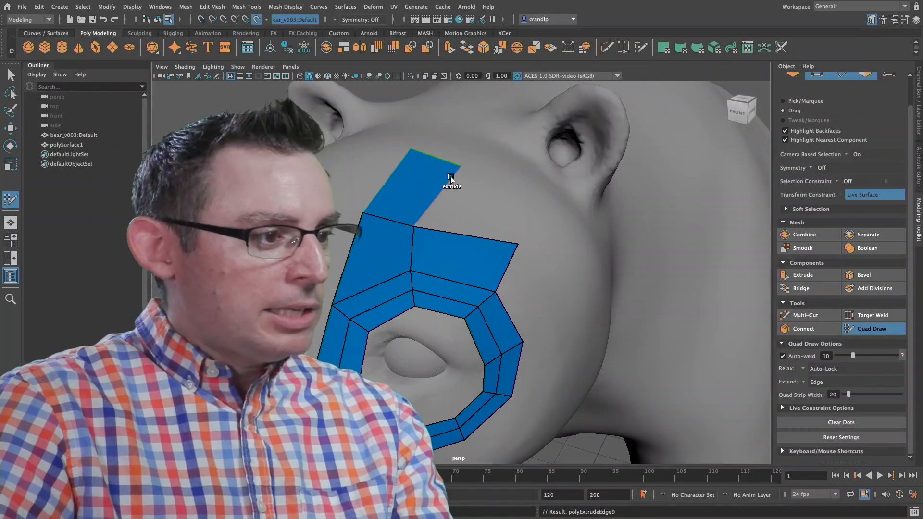
pyautogui.moveTo(485, 237); pyautogui.dragTo(543, 178)
pyautogui.hotkey('ctrl', 'z')
pyautogui.hotkey('ctrl', 'z')
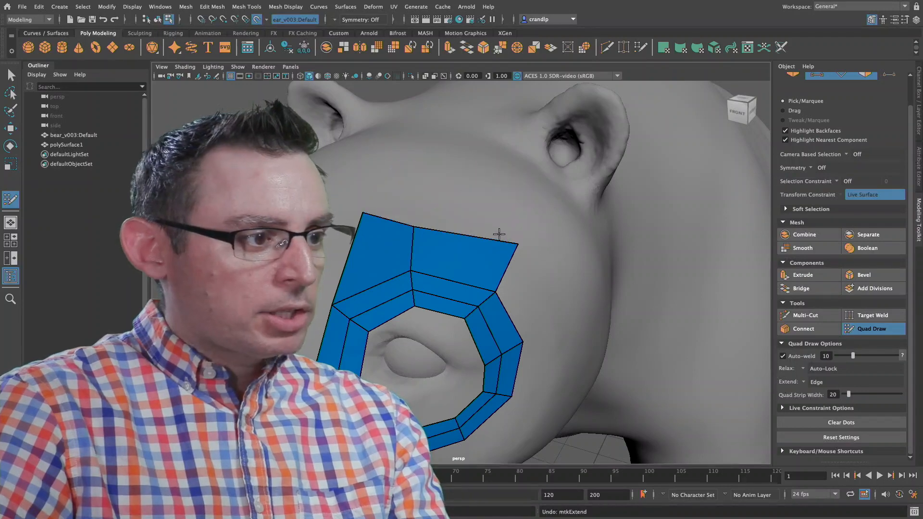
# Step: Extend the upper edges of both forehead quads together into two more rows toward the ear
pyautogui.moveTo(375, 211)
pyautogui.mouseDown()
pyautogui.moveTo(437, 126)
pyautogui.moveTo(436, 133)
pyautogui.mouseUp()
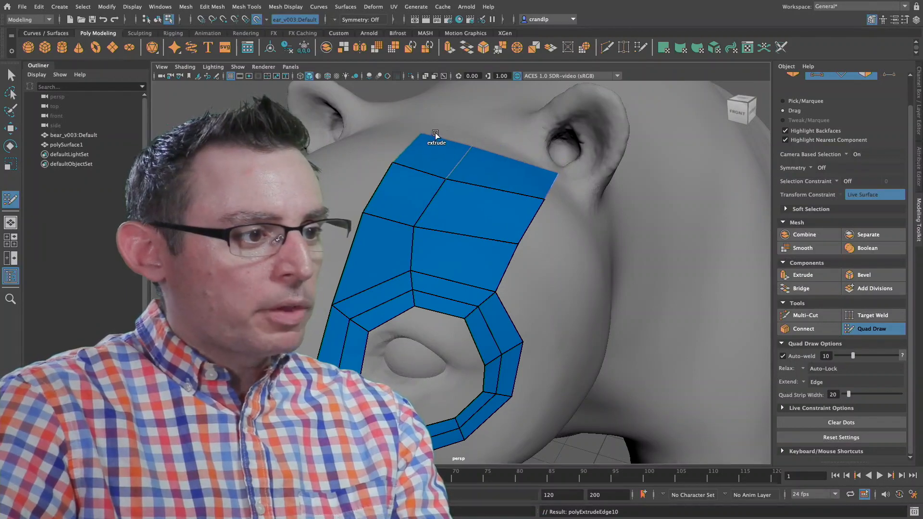
pyautogui.keyDown('alt'); pyautogui.moveTo(497, 133); pyautogui.dragTo(479, 143); pyautogui.keyUp('alt')
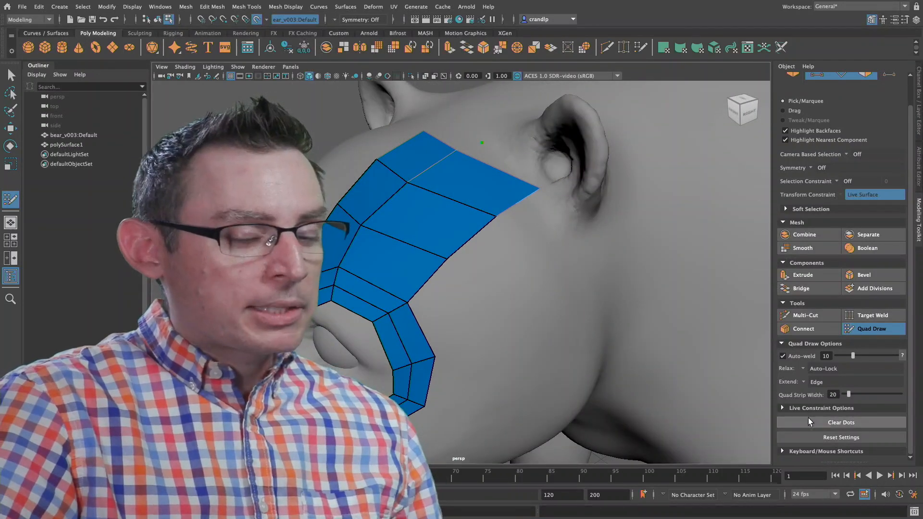
# Step: Clear the leftover dot, place four dots on the side of the bear's face below the ear, and fill them with a standalone quad
pyautogui.click(808, 419)
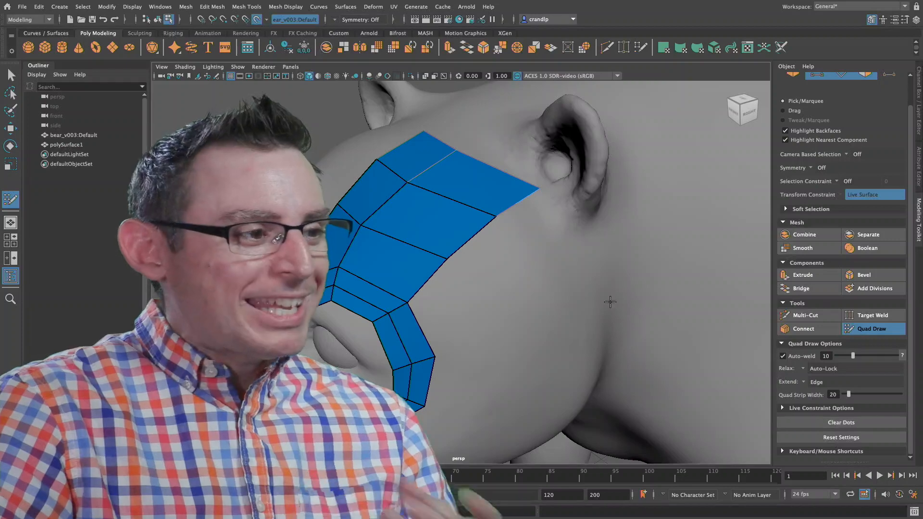
pyautogui.keyDown('alt'); pyautogui.moveTo(494, 267); pyautogui.dragTo(484, 264); pyautogui.keyUp('alt')
pyautogui.scroll(4, 448, 255)
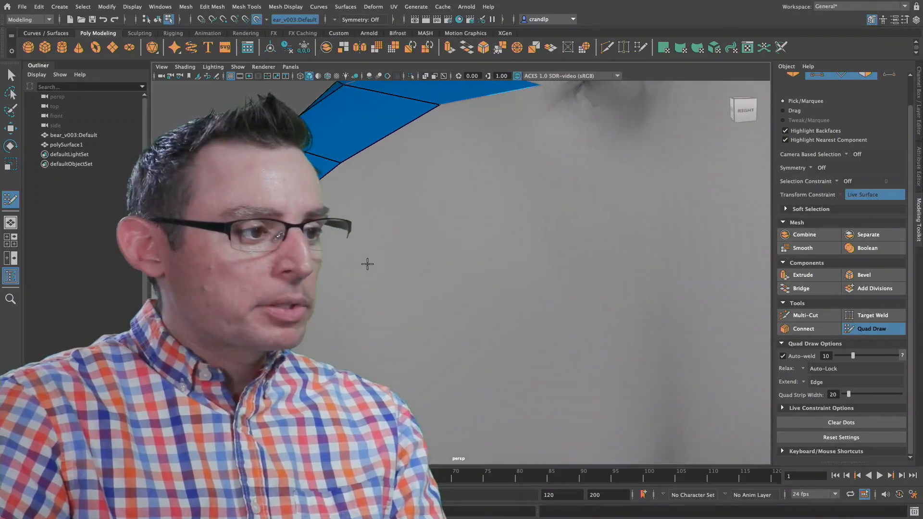
pyautogui.click(338, 258)
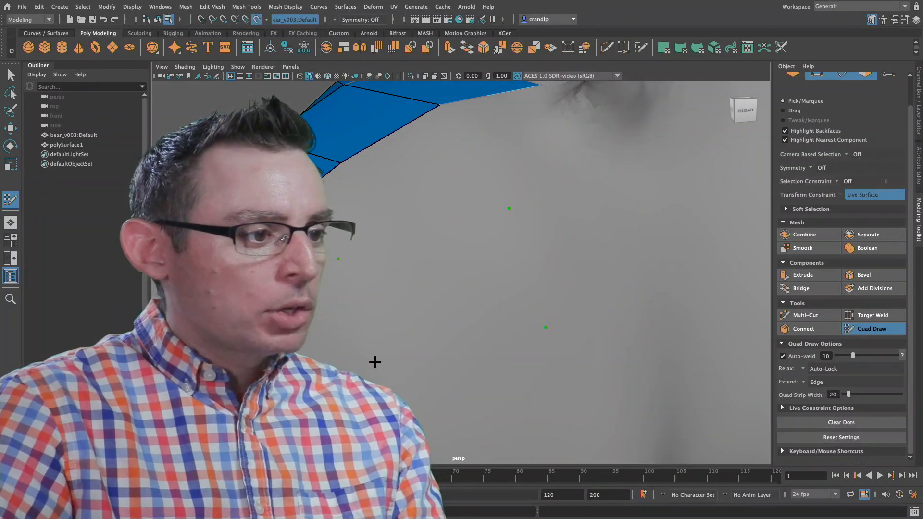
pyautogui.click(349, 373)
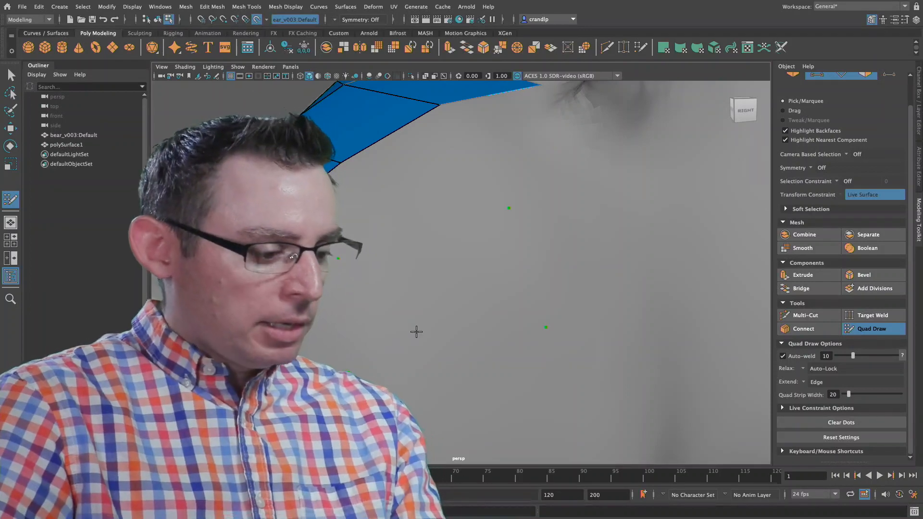
pyautogui.keyDown('shift'); pyautogui.click(454, 298); pyautogui.keyUp('shift')
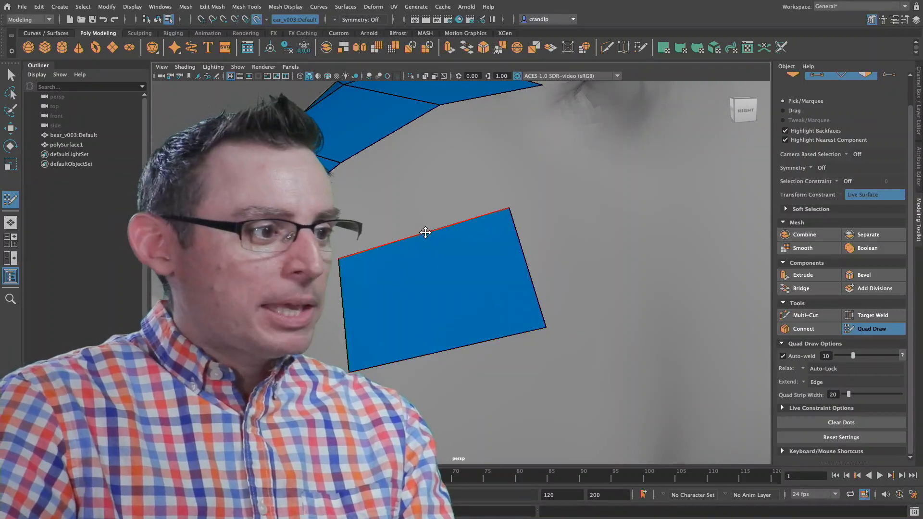
# Step: Extend the standalone quad's upper edge to the existing forehead mesh and weld the two quads' inner corners onto the outer eye ring
pyautogui.moveTo(423, 235); pyautogui.dragTo(345, 201)
pyautogui.moveTo(420, 166); pyautogui.dragTo(341, 169)
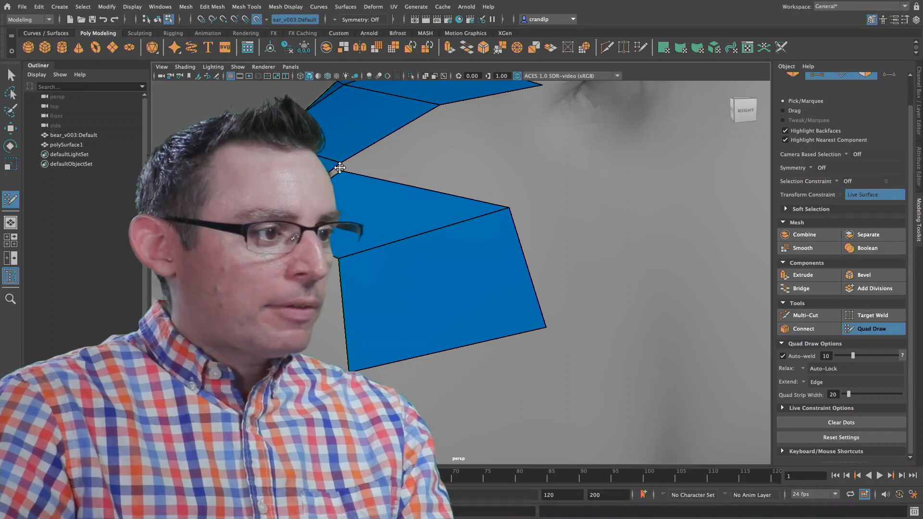
pyautogui.scroll(-3, 408, 250)
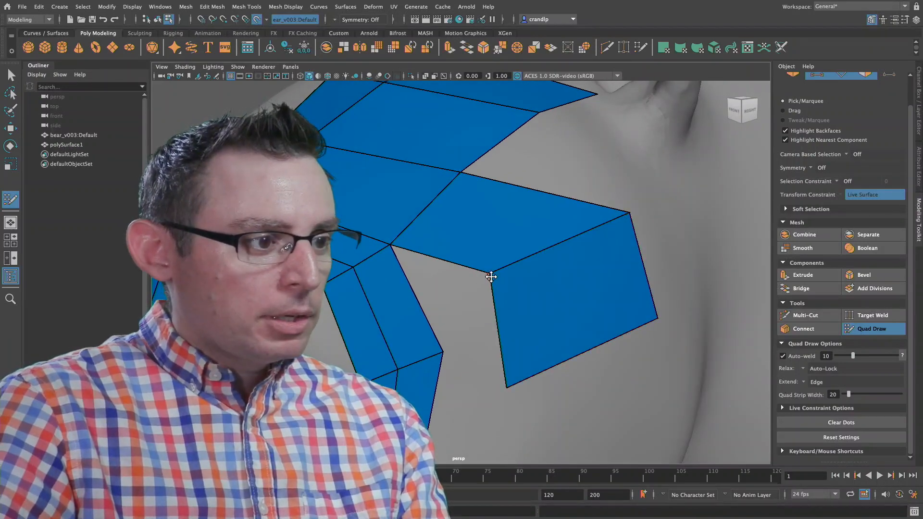
pyautogui.moveTo(491, 277); pyautogui.dragTo(450, 342)
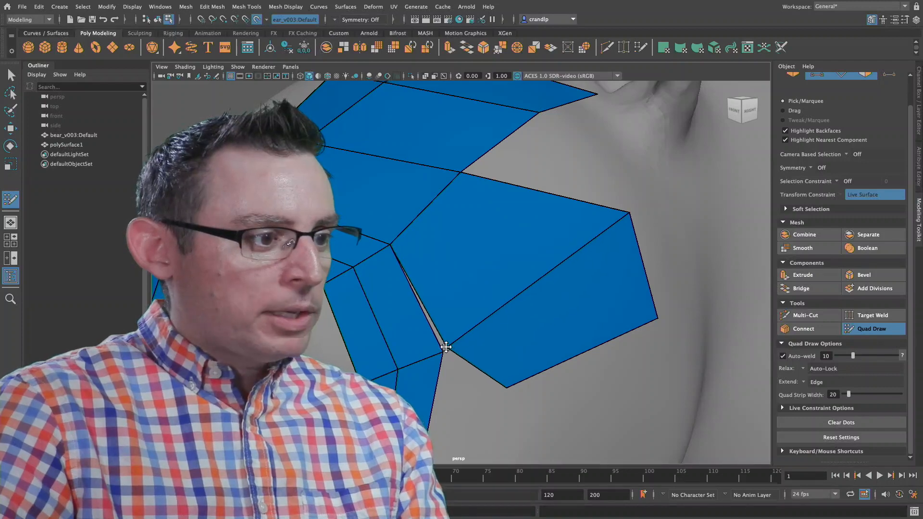
pyautogui.keyDown('alt'); pyautogui.moveTo(468, 374); pyautogui.dragTo(595, 258, button='middle'); pyautogui.keyUp('alt')
# Step: Move the outer edge of the newly joined quads inward toward the eye ring to even out their width
pyautogui.moveTo(610, 222)
pyautogui.mouseDown()
pyautogui.moveTo(556, 314)
pyautogui.moveTo(526, 293)
pyautogui.mouseUp()
pyautogui.scroll(-2, 527, 295)
pyautogui.keyDown('alt'); pyautogui.moveTo(653, 221); pyautogui.dragTo(581, 288, button='middle'); pyautogui.keyUp('alt')
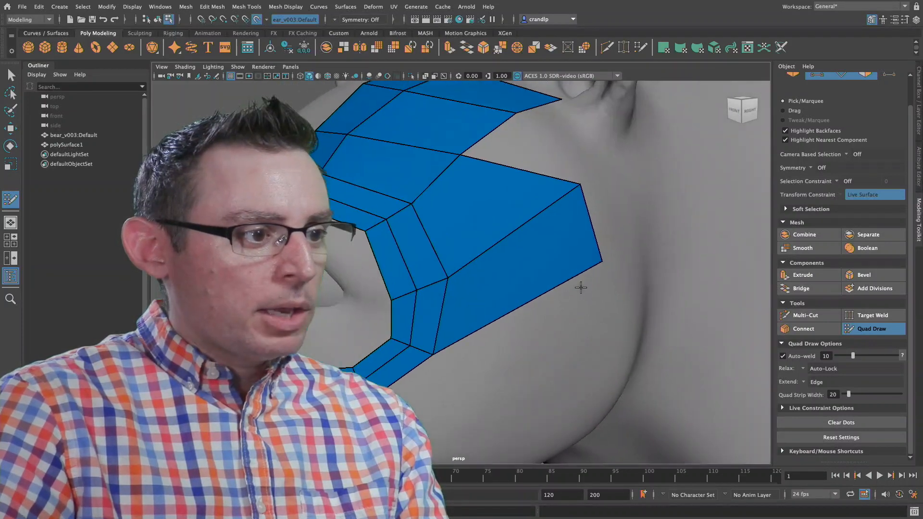
pyautogui.moveTo(595, 244); pyautogui.dragTo(520, 326)
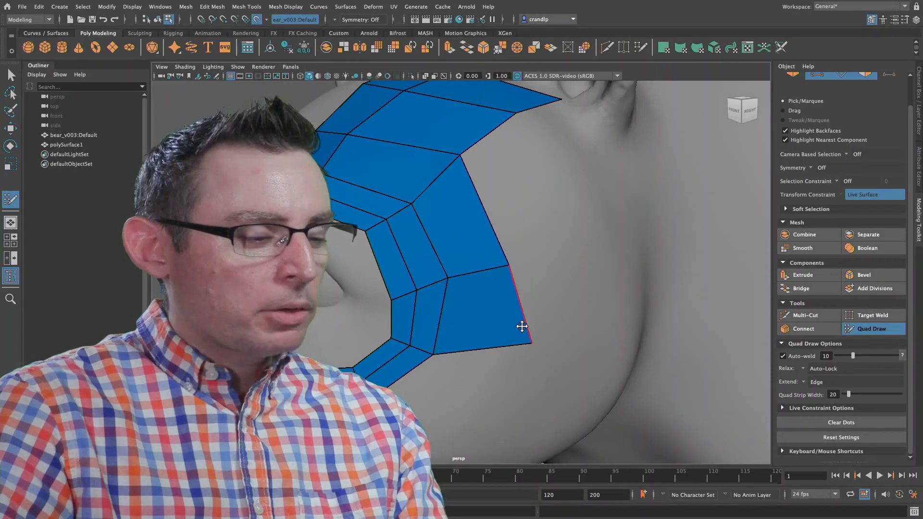